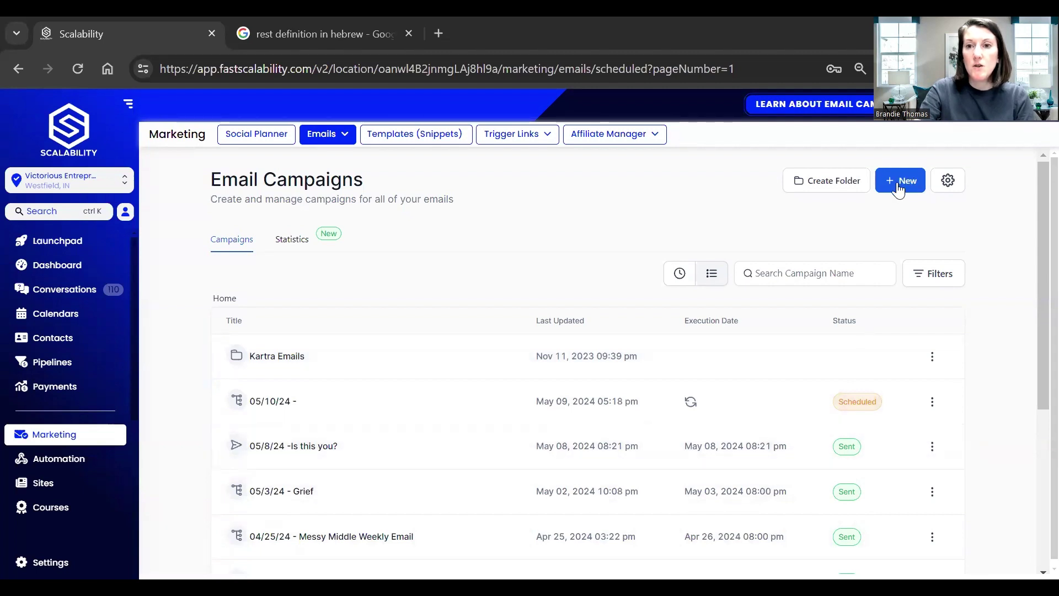
Clone the "05/8/24 -Is this you?" email campaign and open the copy for editing
left_click(898, 188)
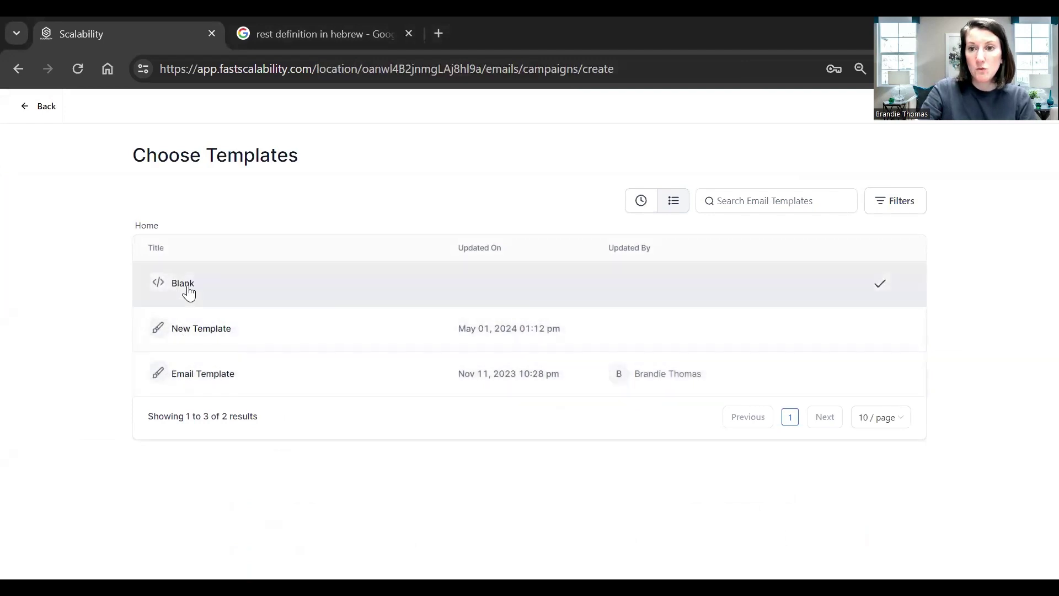
left_click(35, 109)
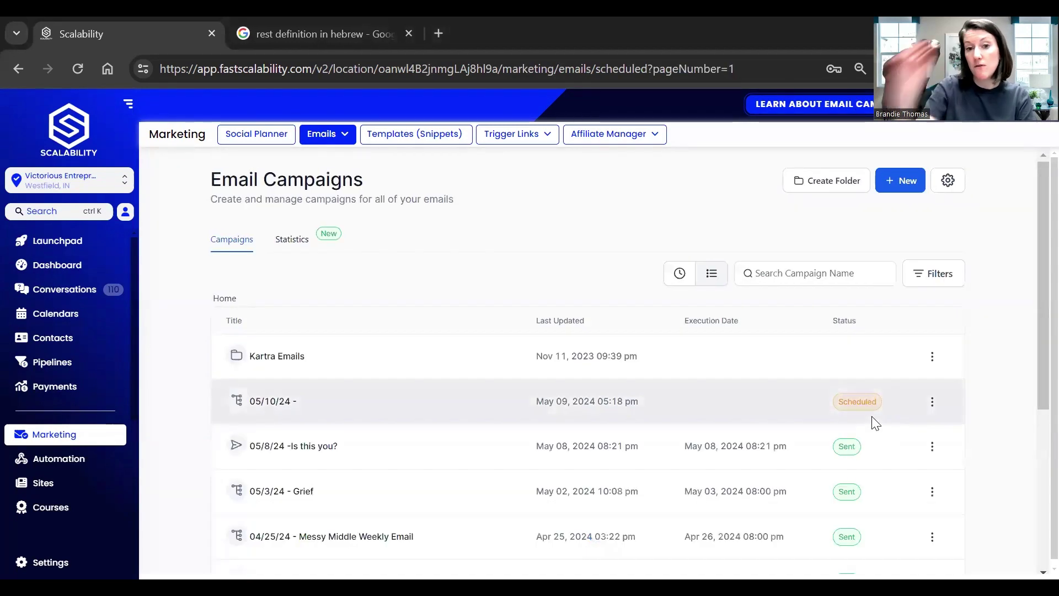
left_click(932, 447)
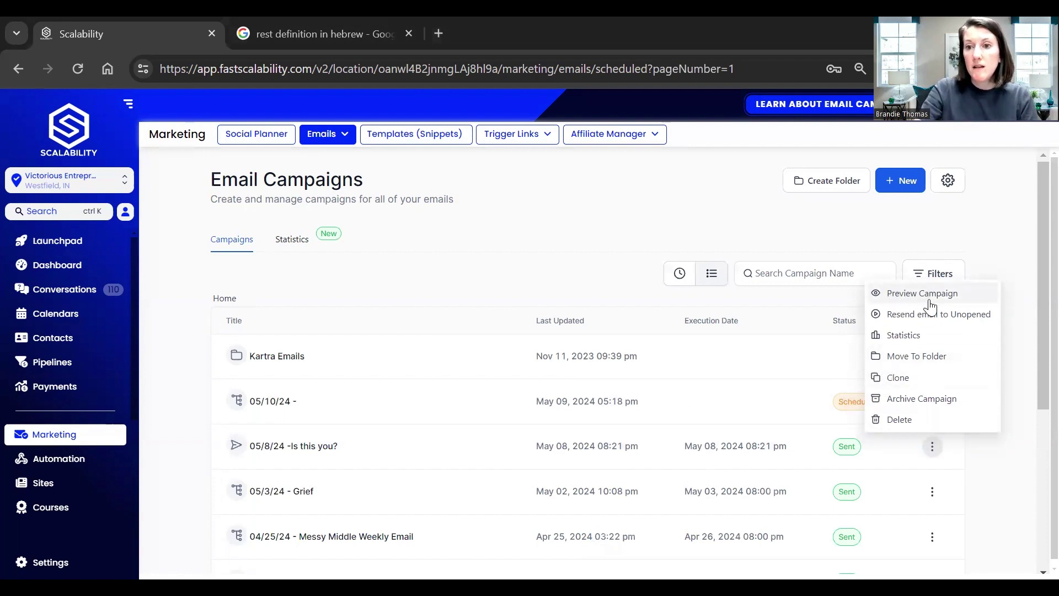
left_click(894, 377)
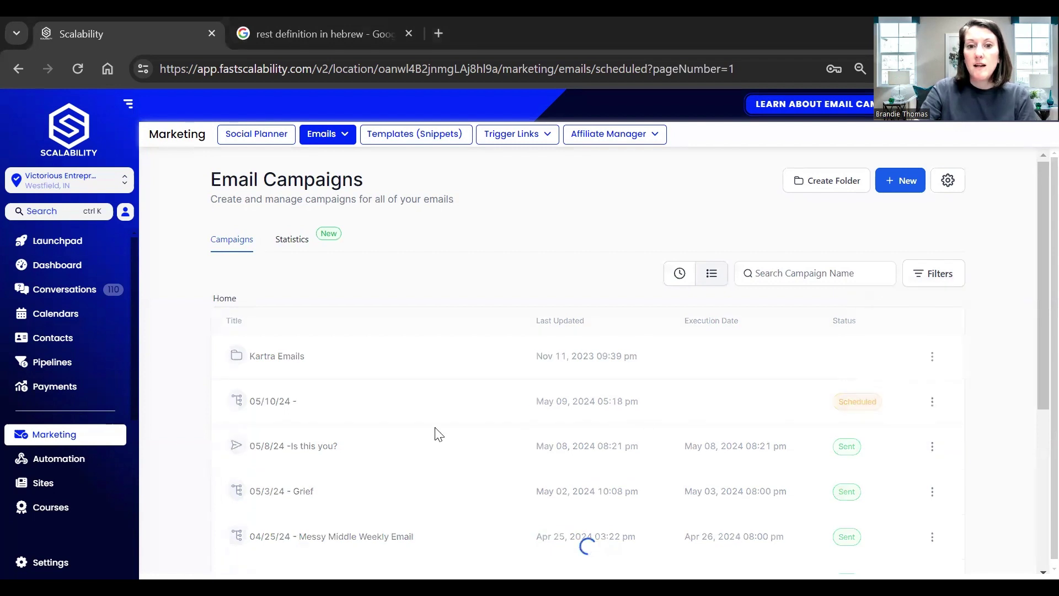
left_click(406, 409)
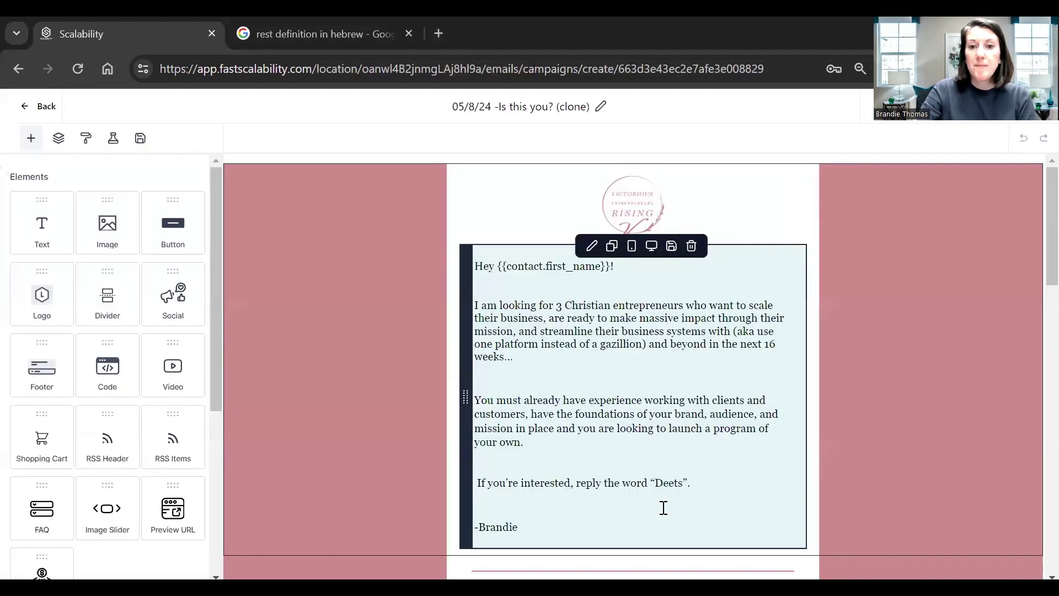
Delete the body paragraphs between the greeting and the signature in the cloned email
left_click(662, 504)
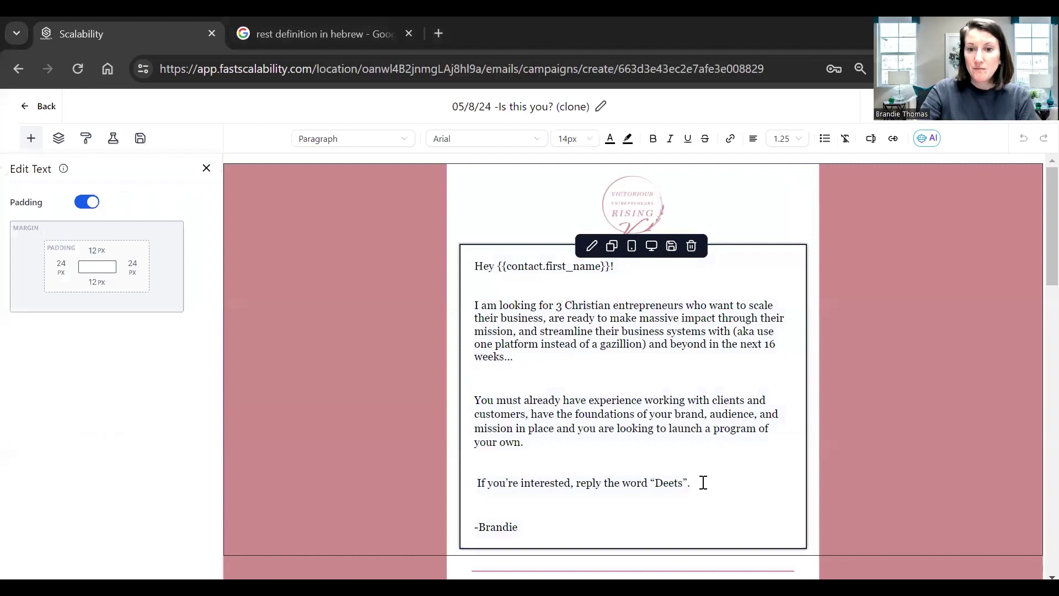
left_click_drag(697, 482, 466, 308)
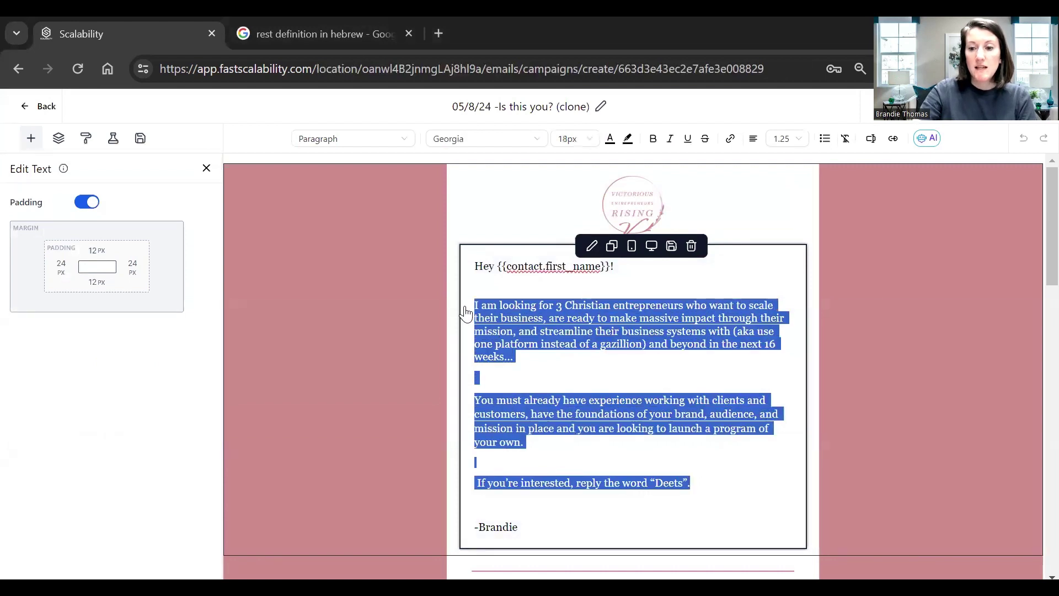
key("BackSpace")
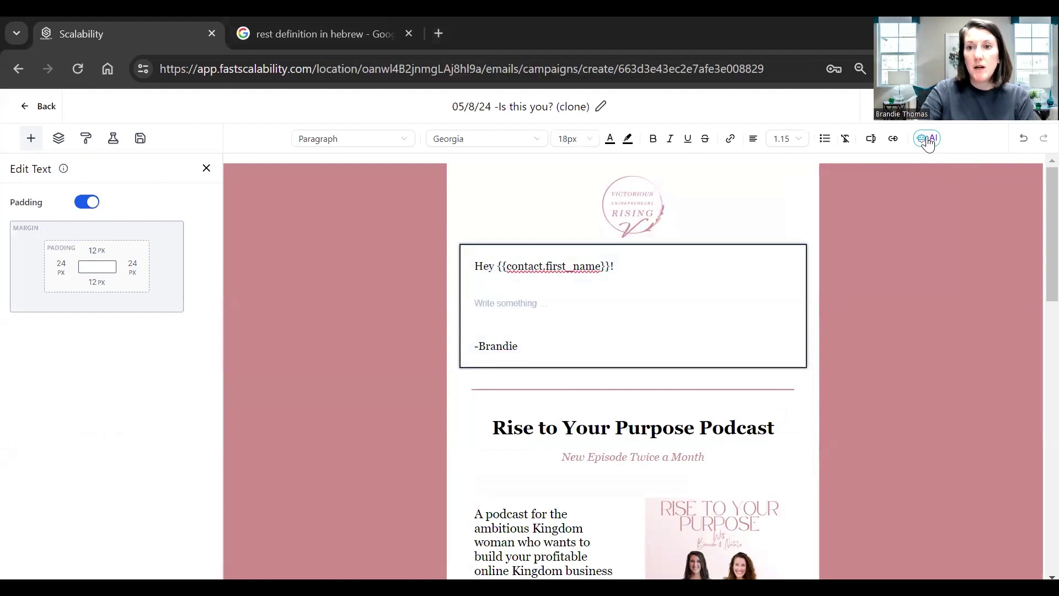
Insert a passage about the Hebrew words for rest below the greeting, and undo both the insertion and the body text deletion
left_click(929, 142)
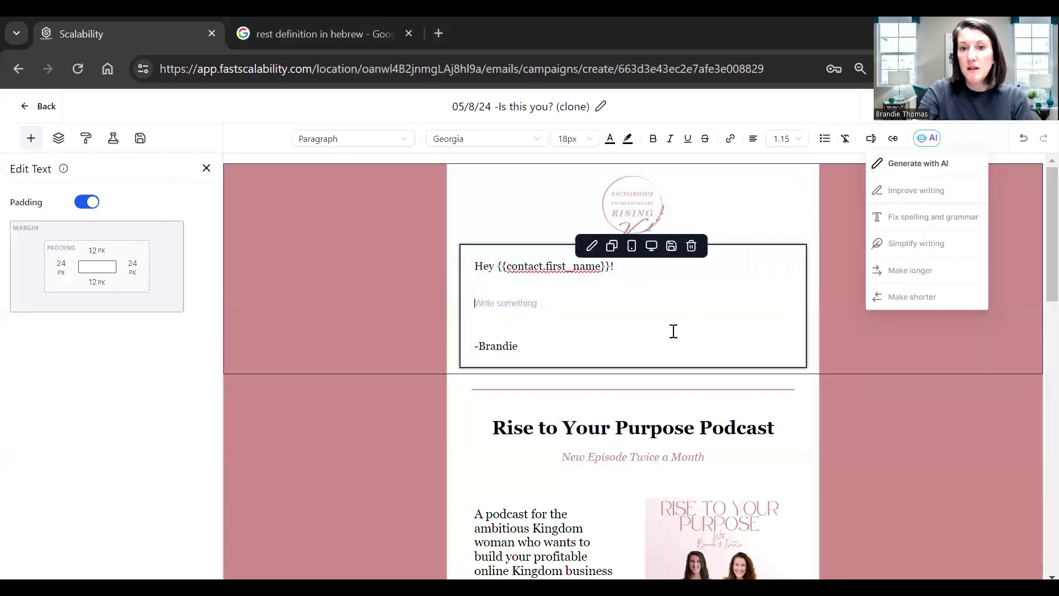
left_click(489, 303)
left_click(470, 293)
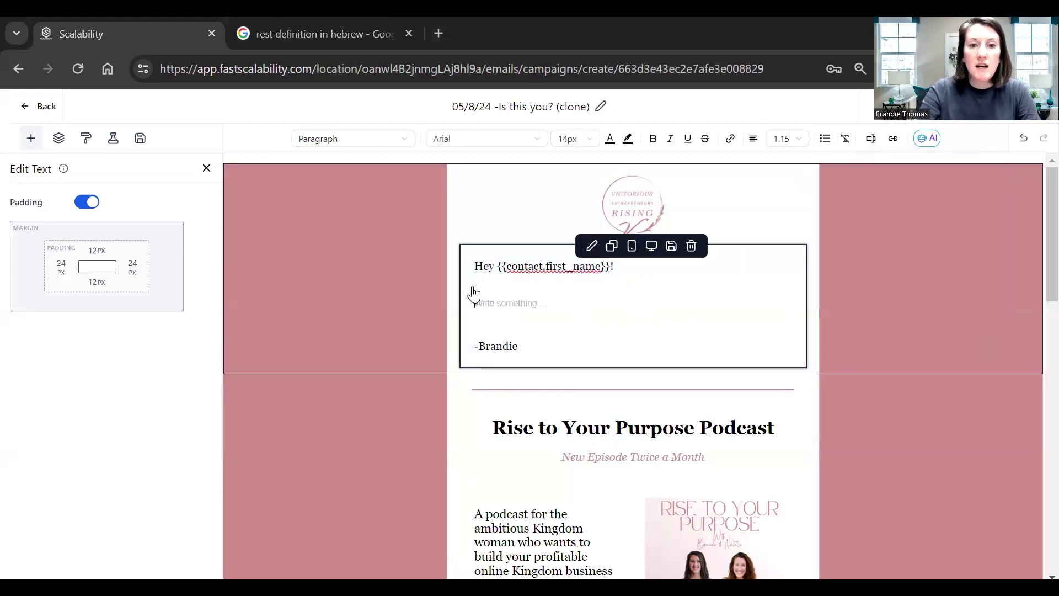
type("The first word for rest, sabbat, literally means to stop, and the first depiction is God himself stopping in his task of creation. A little further into the story, we see another Hebrew word for rest, nuakh, which can be understood as to abide or rest in.")
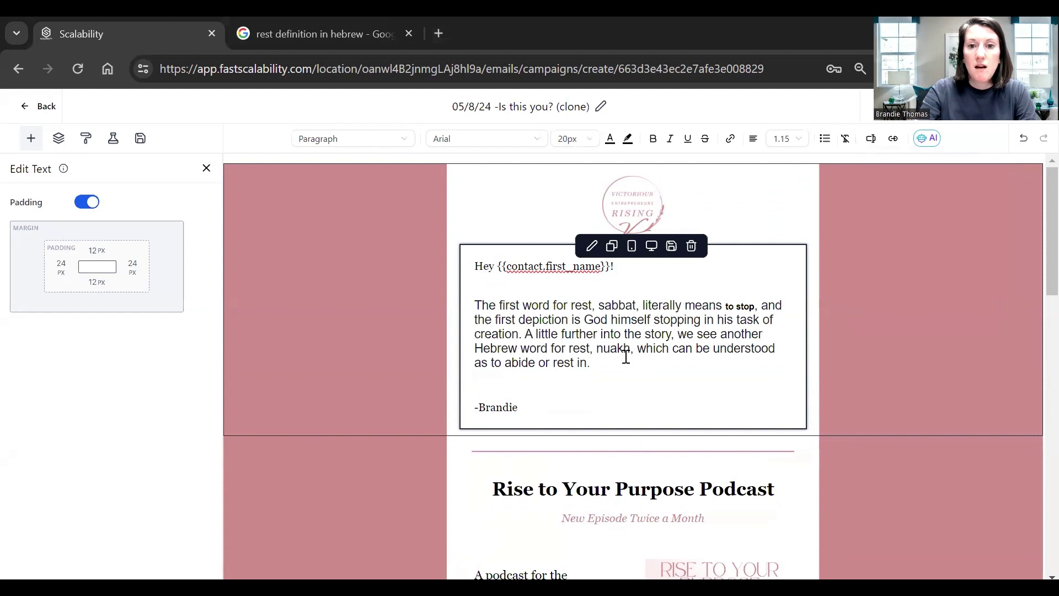
key("ctrl+z")
key("ctrl+z")
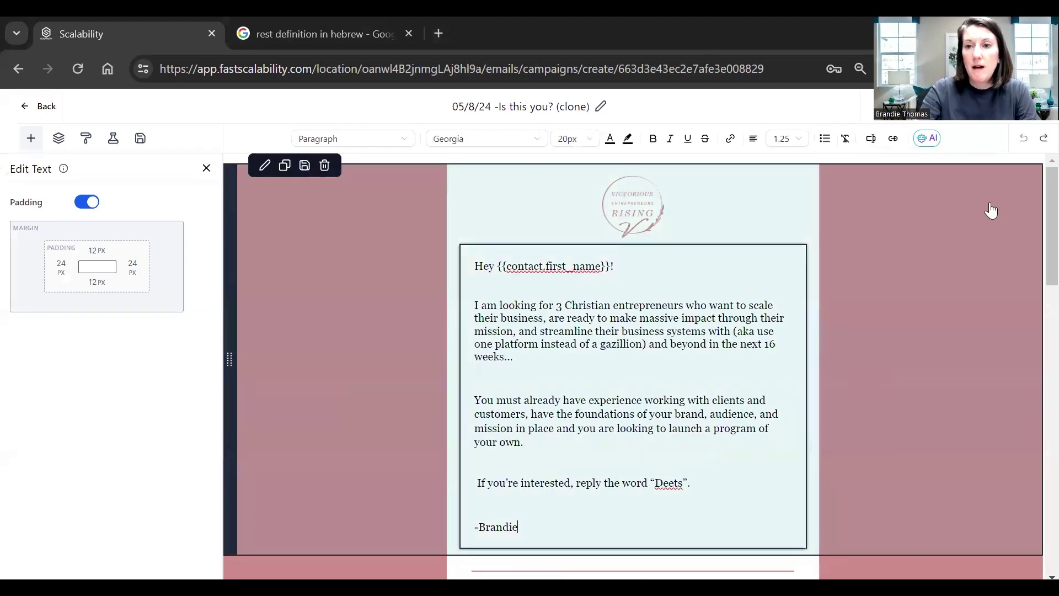
Run the AI Improve writing option on the body paragraphs between the greeting and the signature
left_click(920, 141)
left_click(714, 466)
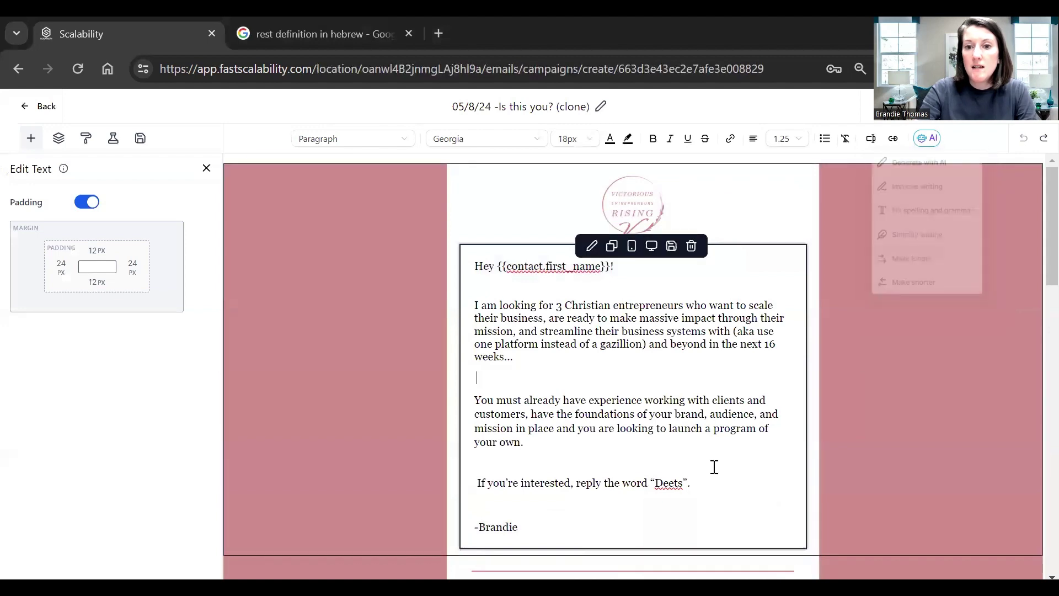
left_click_drag(689, 484, 462, 303)
key("ctrl+a")
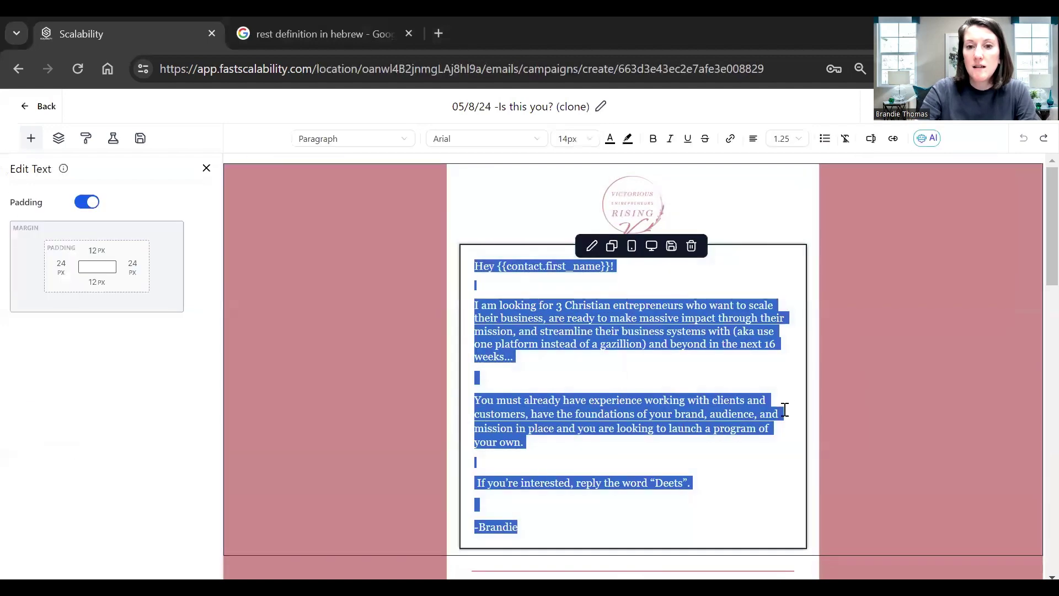
left_click(924, 139)
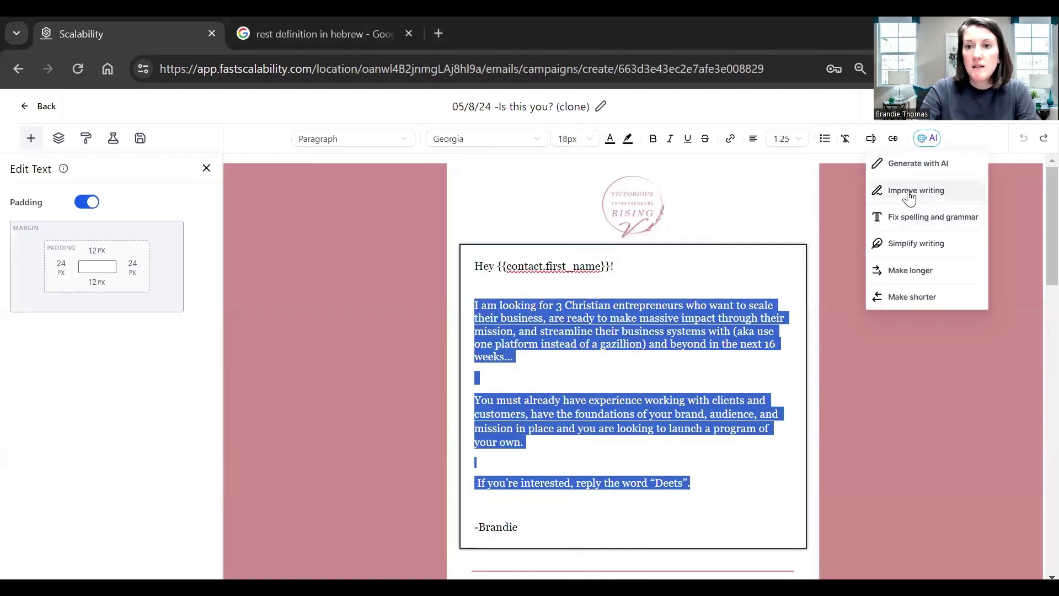
left_click(909, 194)
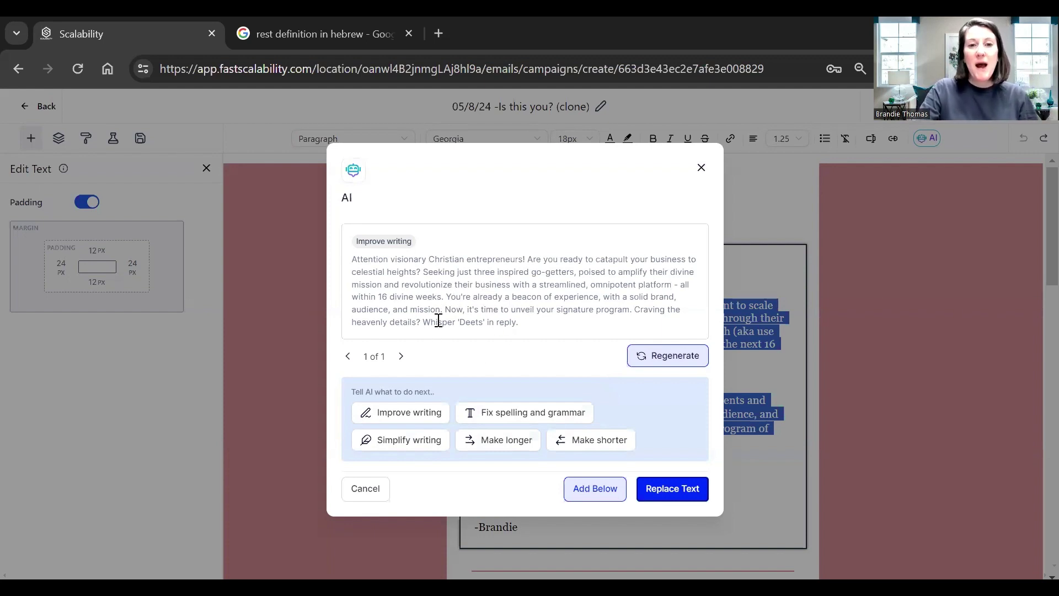
Regenerate the improved wording once and discard the AI suggestion without applying it
left_click_drag(423, 323, 525, 328)
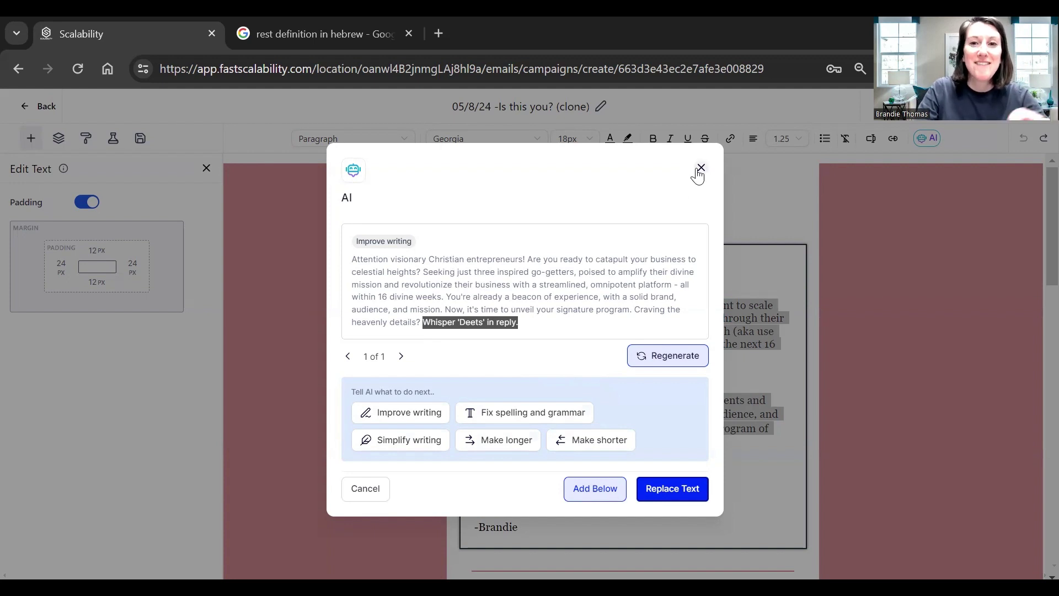
left_click(664, 357)
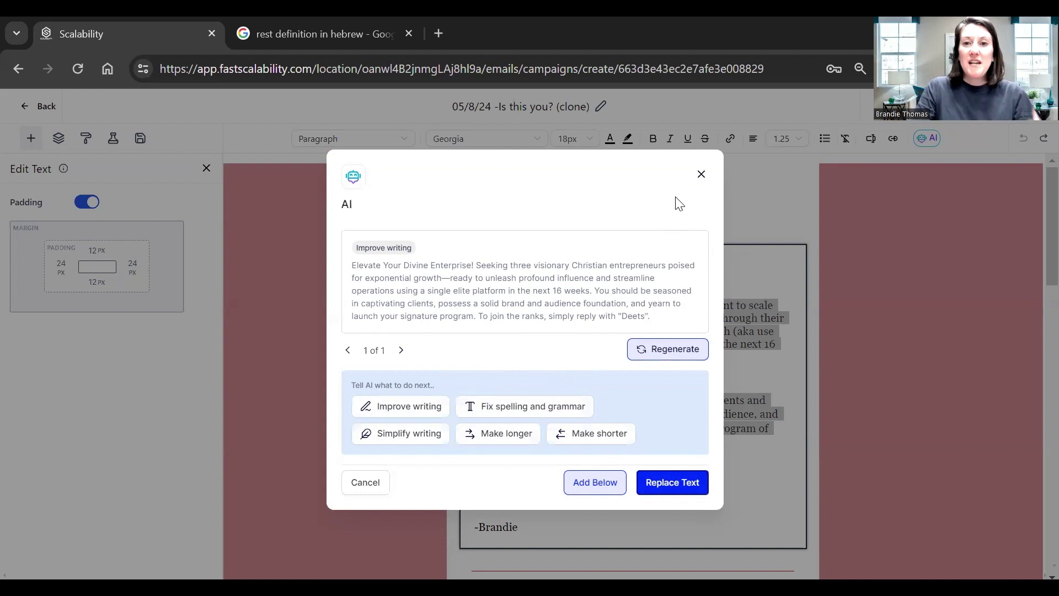
left_click(701, 174)
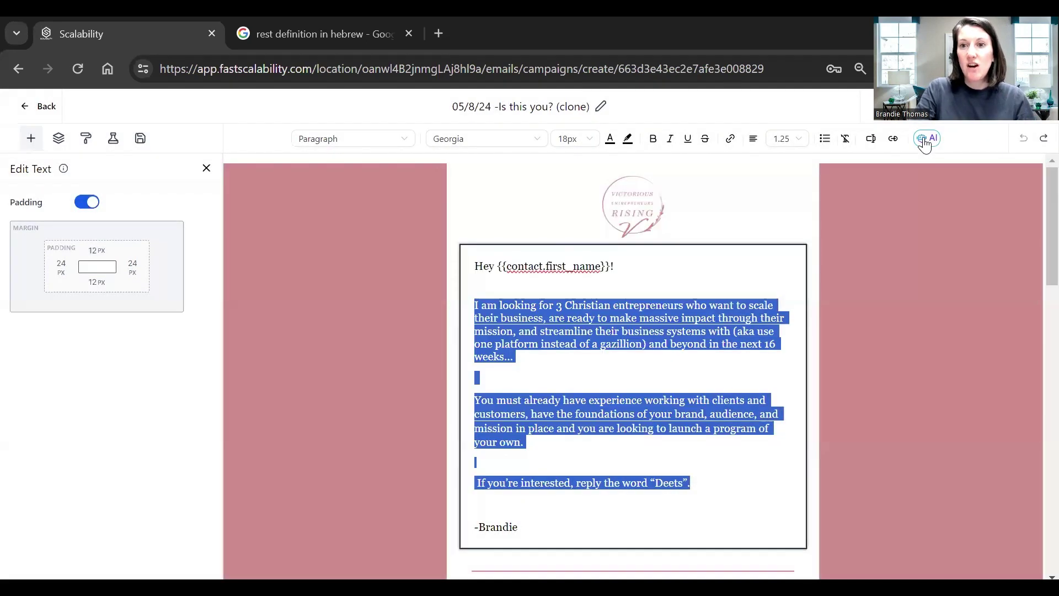
Start generating email content with AI, using the Recurring Newsletter context and the content title "Messy Middle"
left_click(927, 138)
left_click(910, 172)
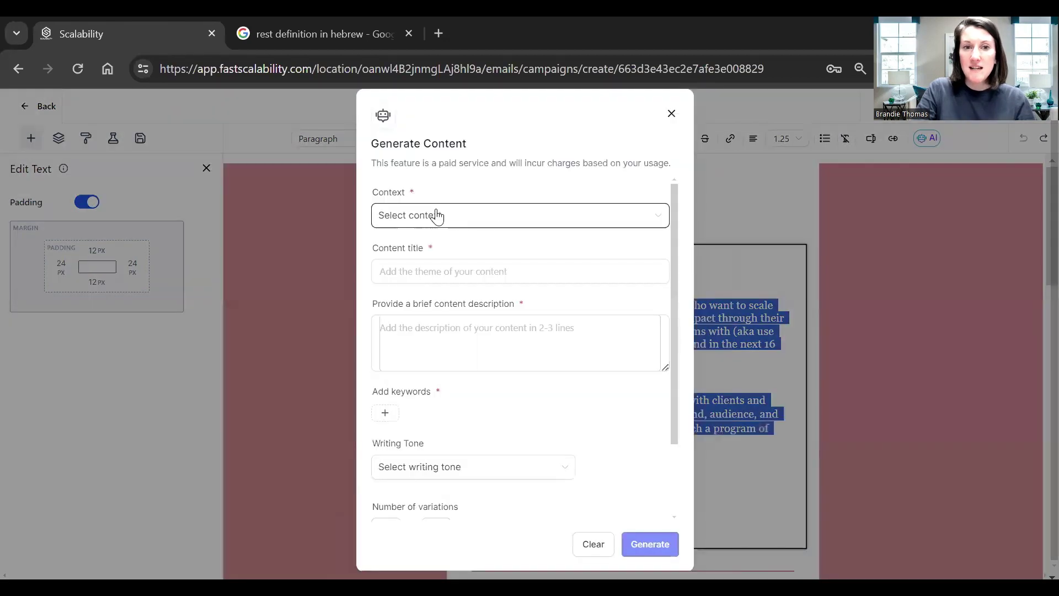
left_click(436, 217)
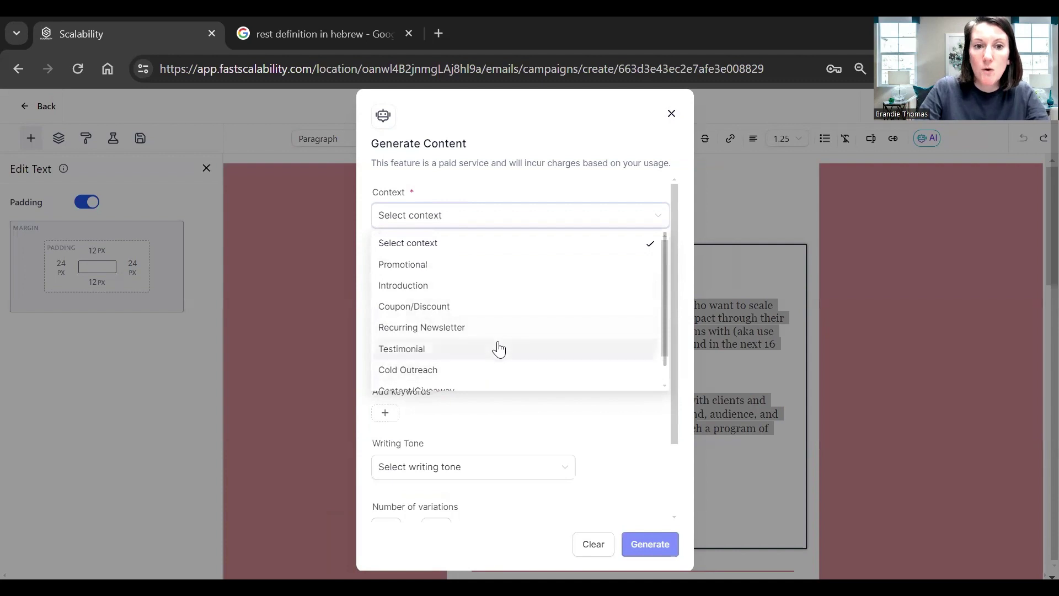
scroll(496, 350, "down", 1)
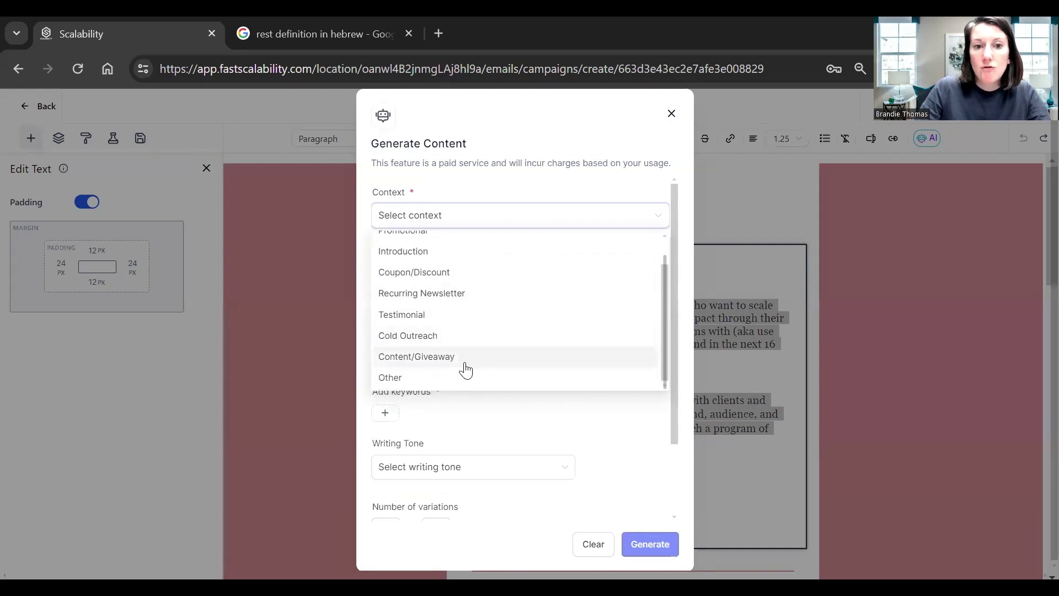
left_click(444, 294)
left_click(444, 270)
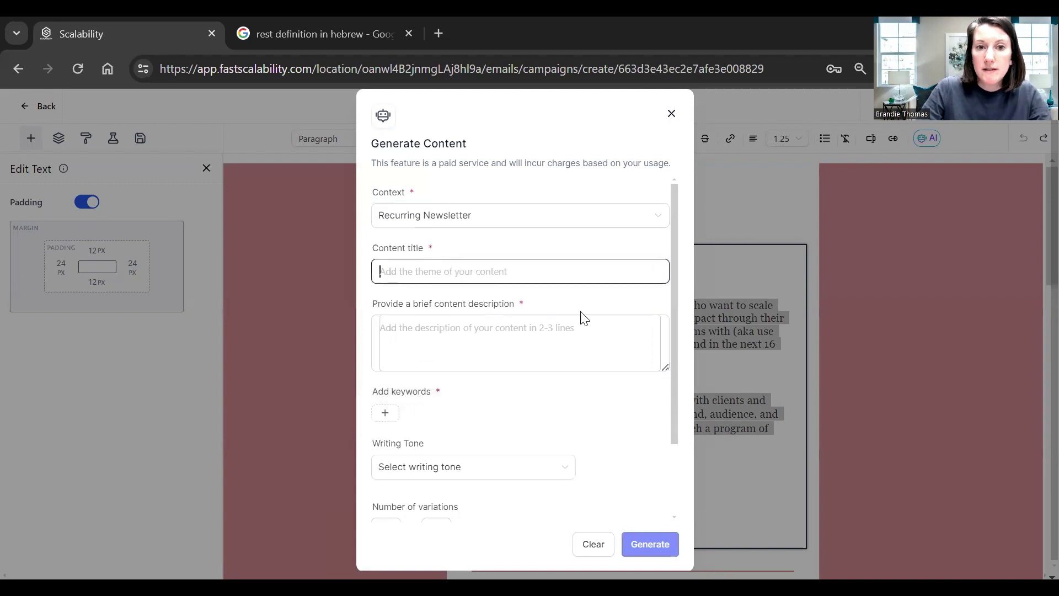
type("Messy")
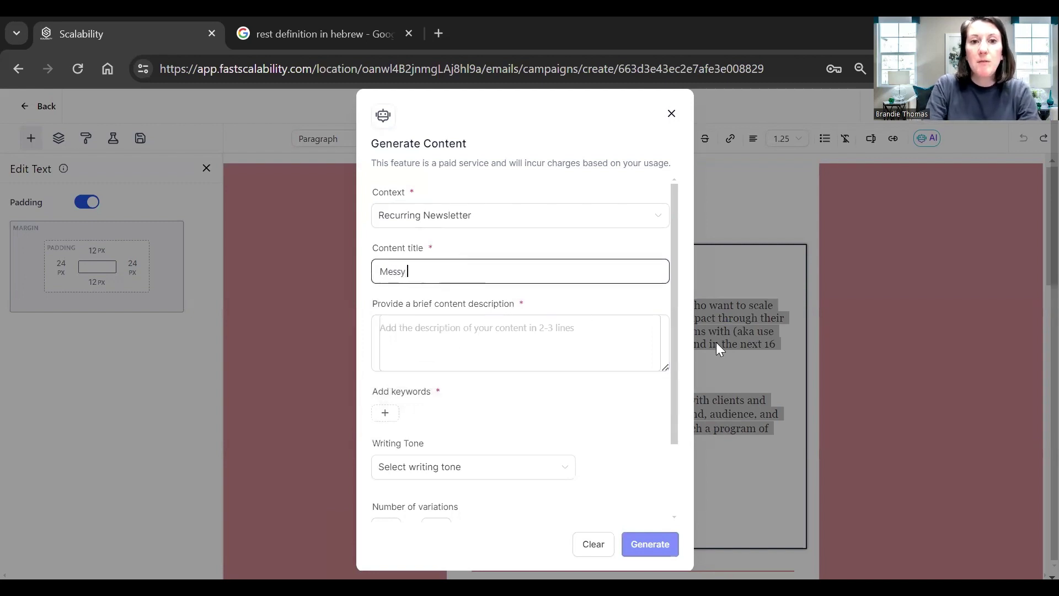
type(" Middle")
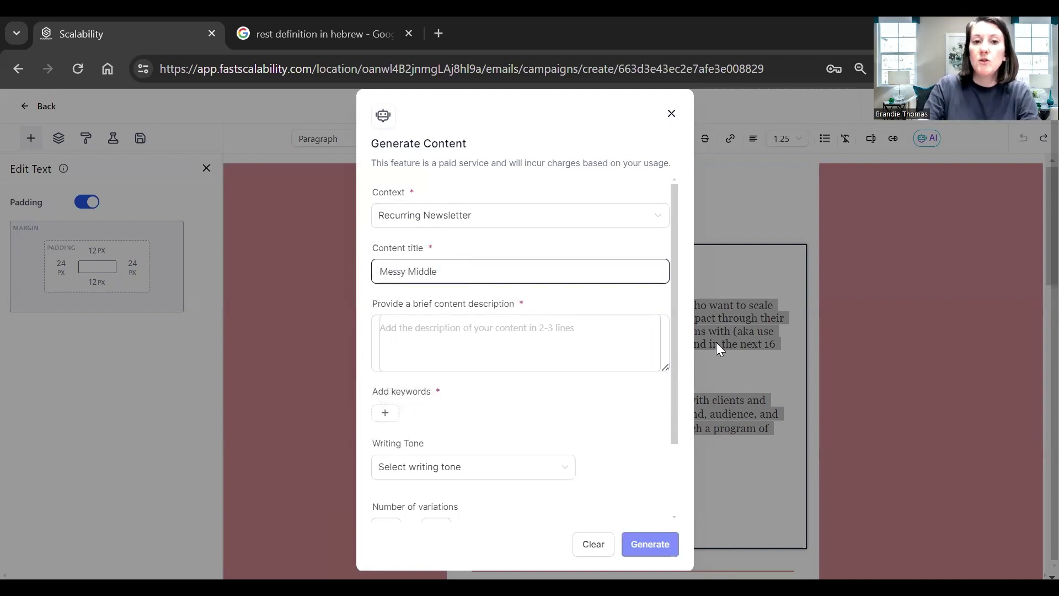
Describe the content as "lessons learned, leading in, and thriving in the messy middle of your life and business journey"
left_click(510, 329)
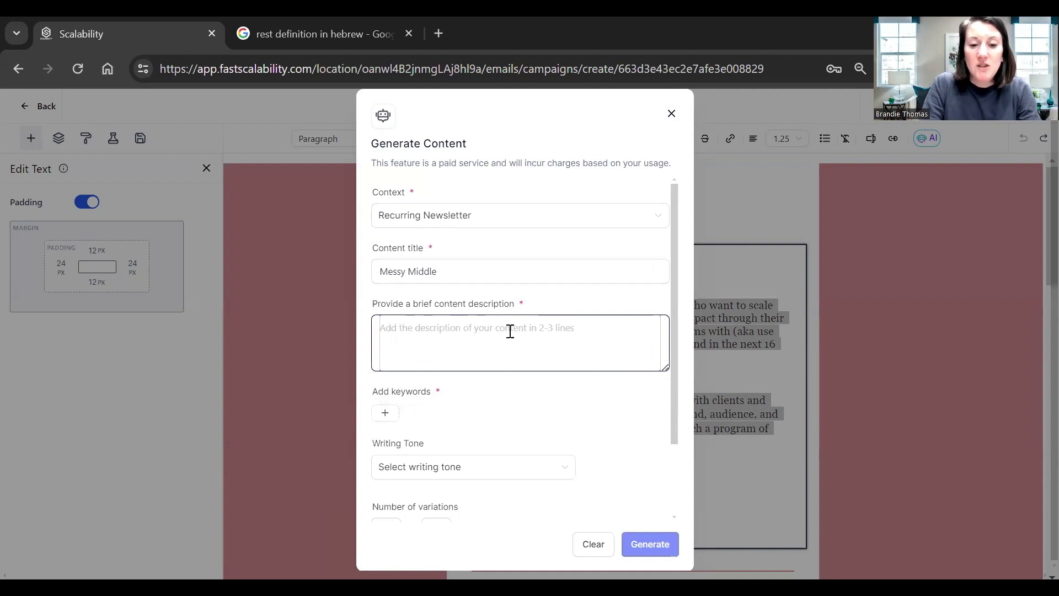
type("lessons learned, le")
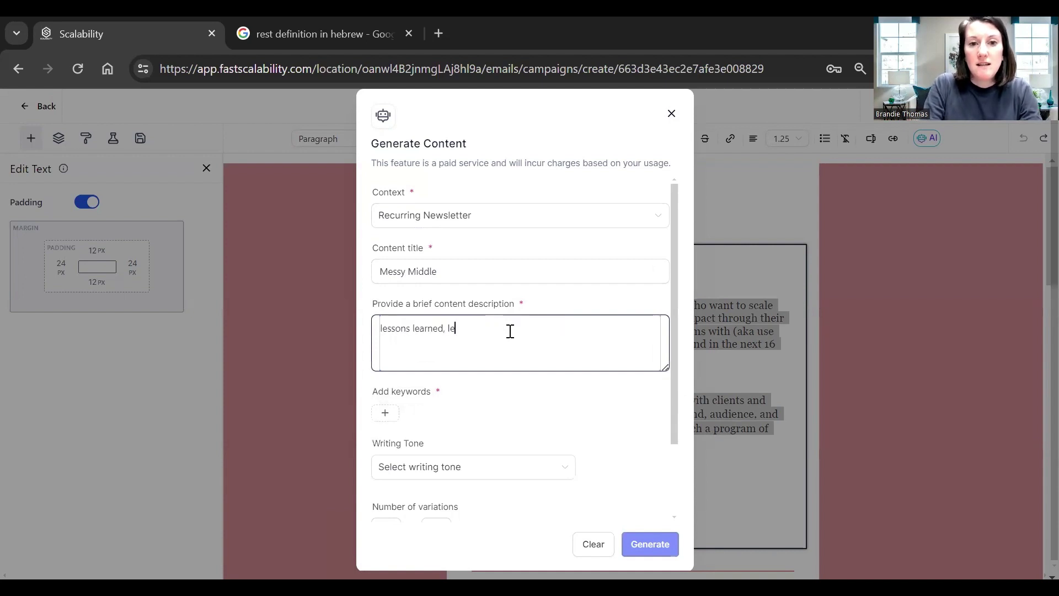
type("ading in, and thriving in the messy middl")
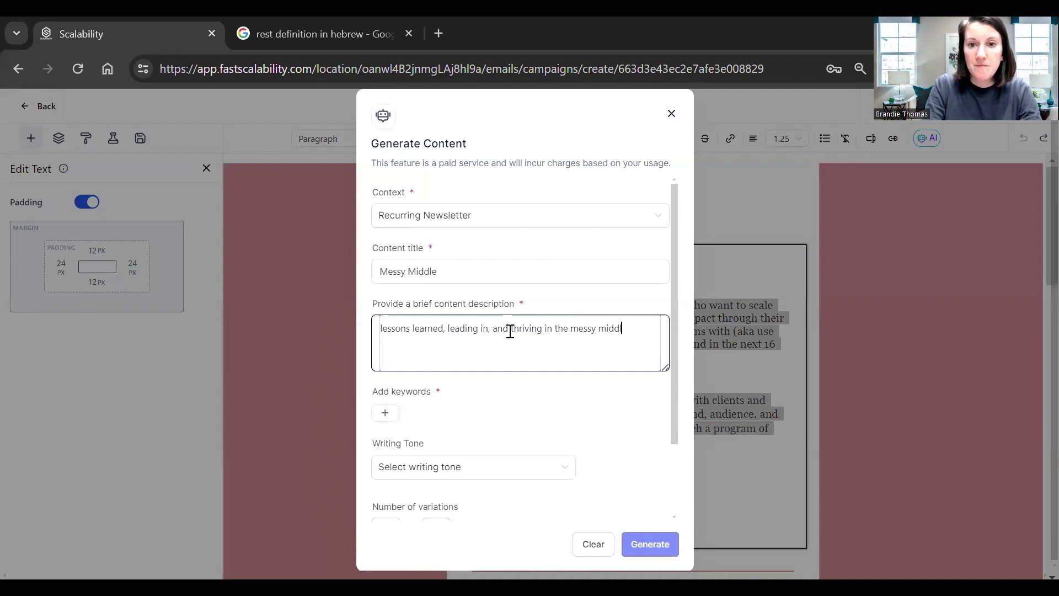
type("your")
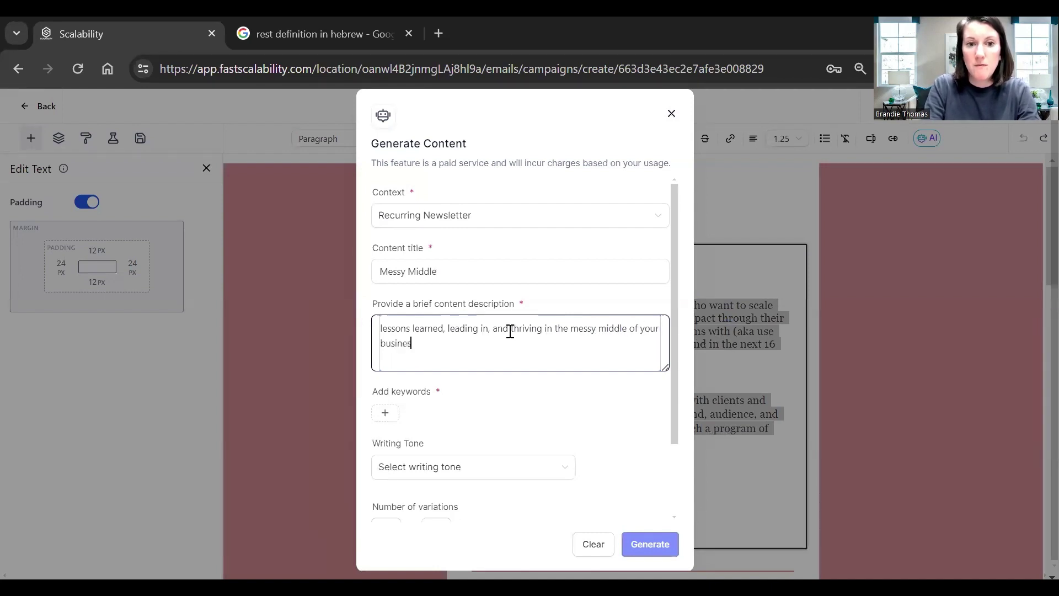
type(" life ")
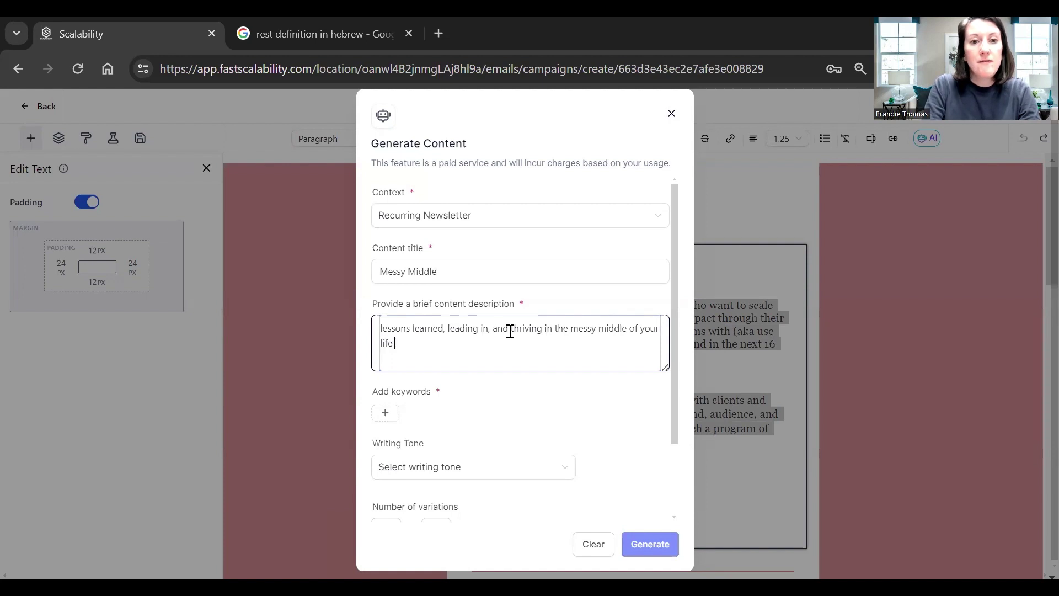
type("and busines")
type("s journey")
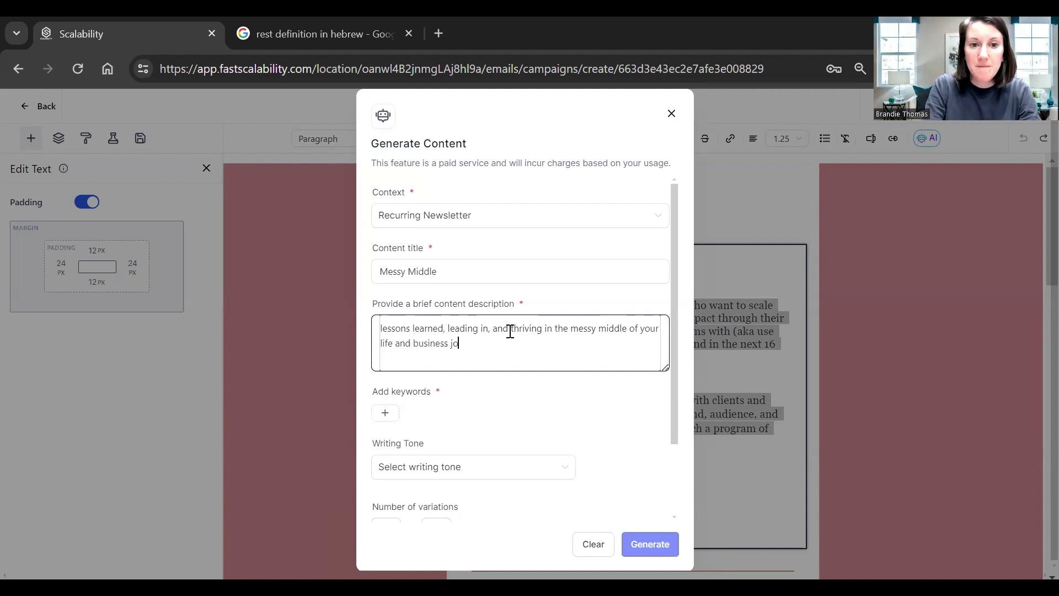
Add "life, business, journey, entrepreneur, learning" as a single keyword entry
left_click(385, 414)
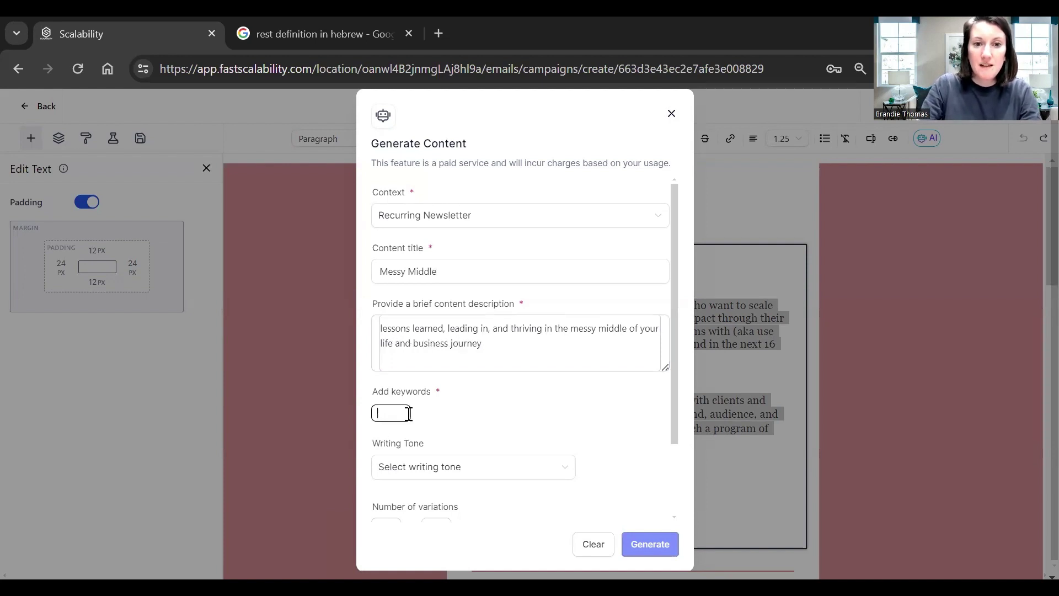
type("life")
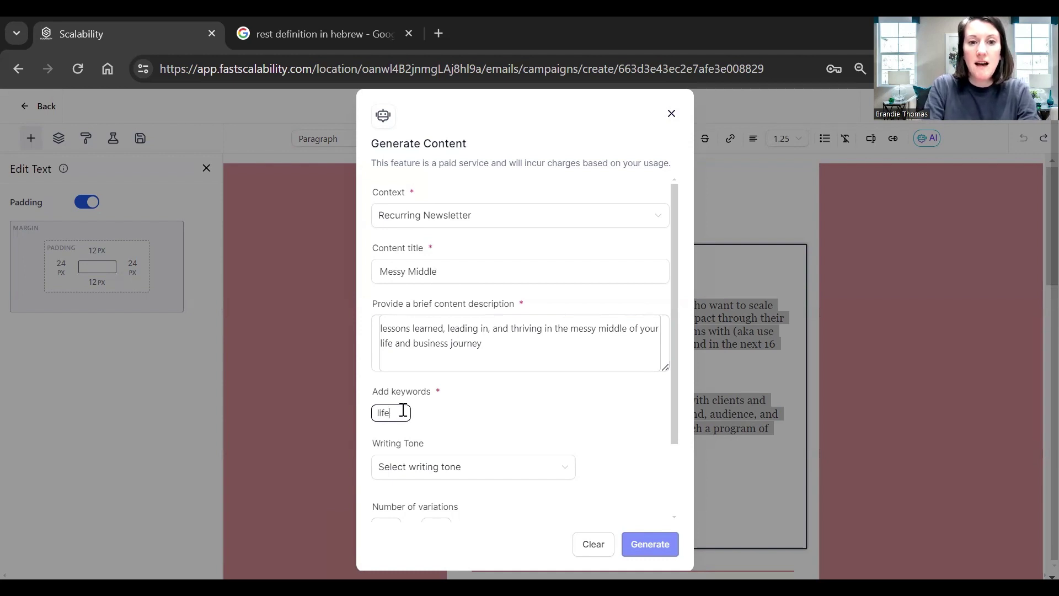
type(", bu")
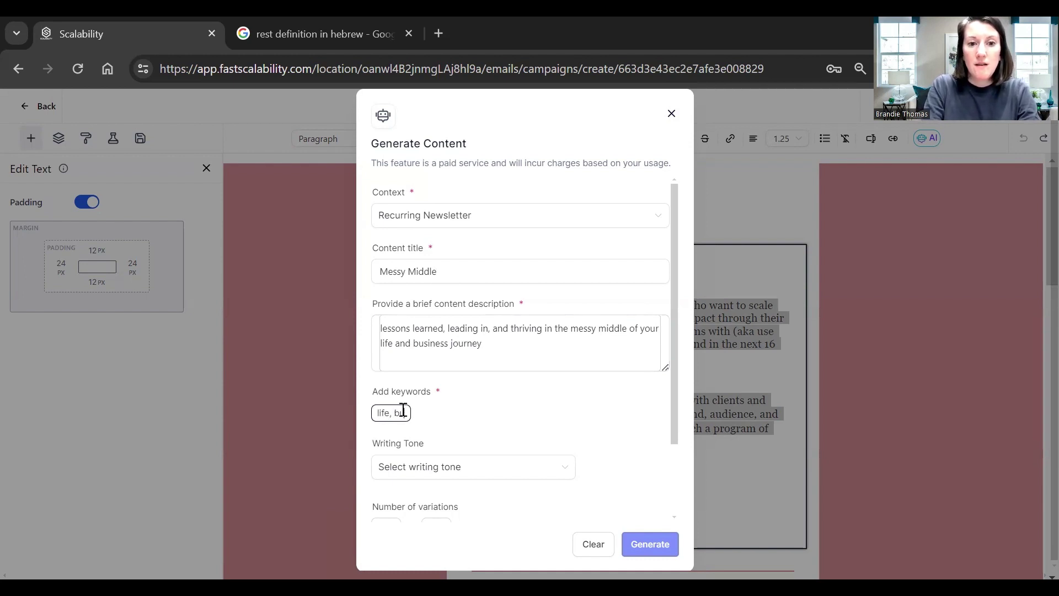
type("siness,")
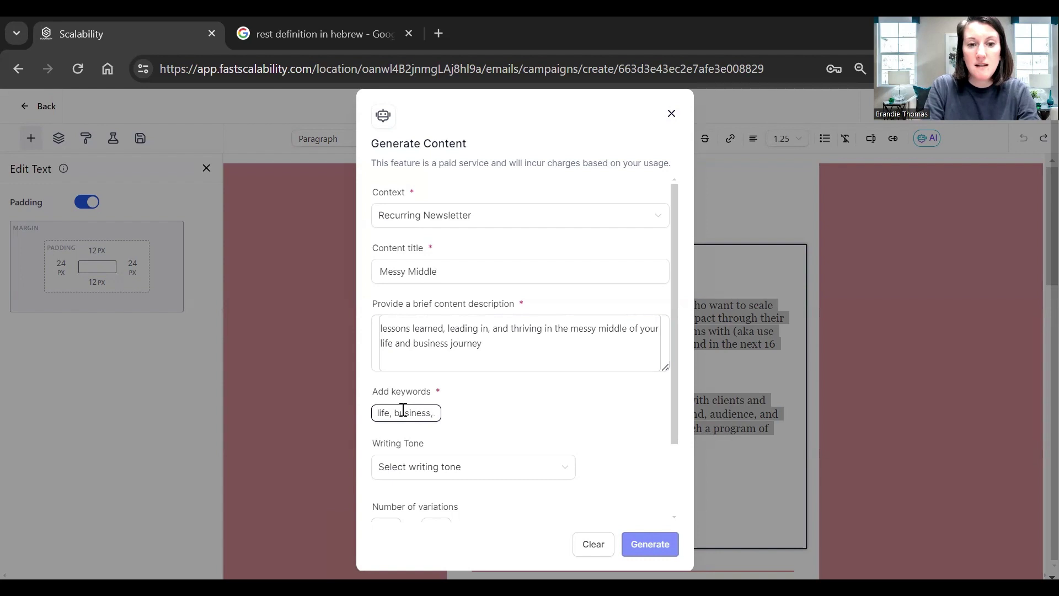
type(" journey, ")
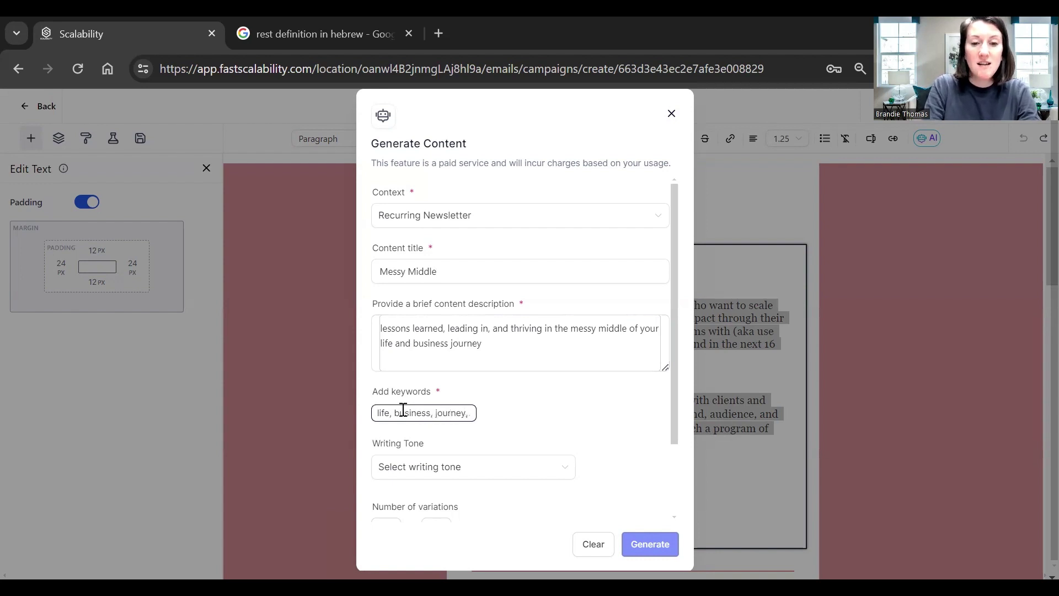
type("entrepreneur")
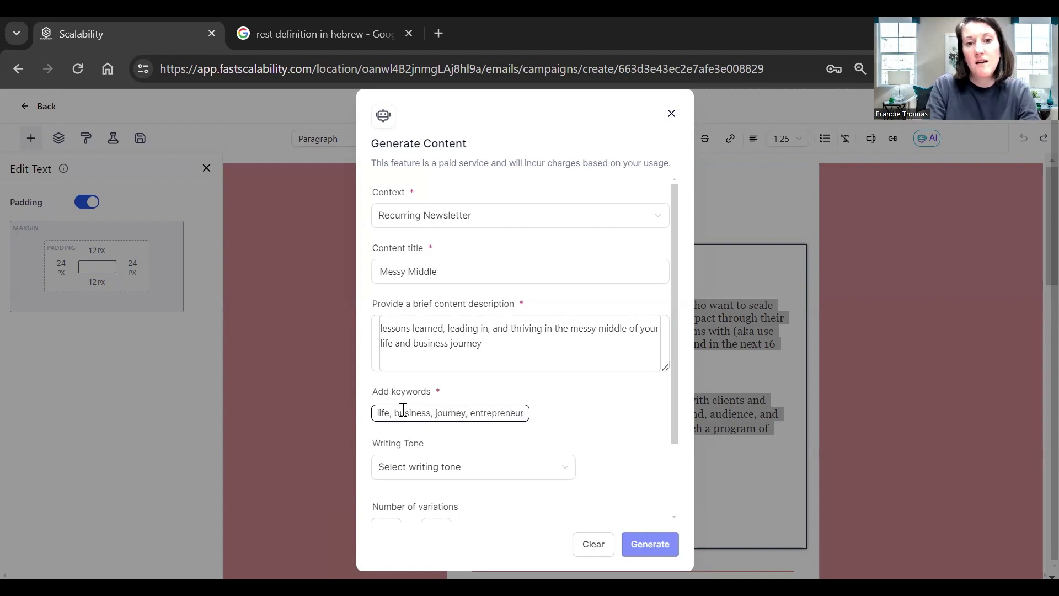
type(",")
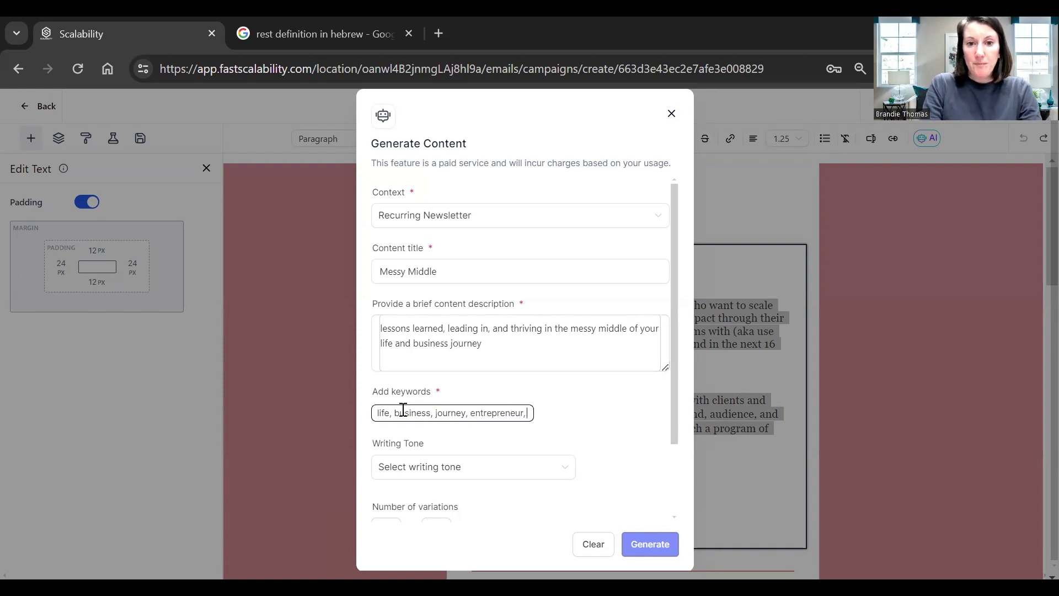
type(" learning")
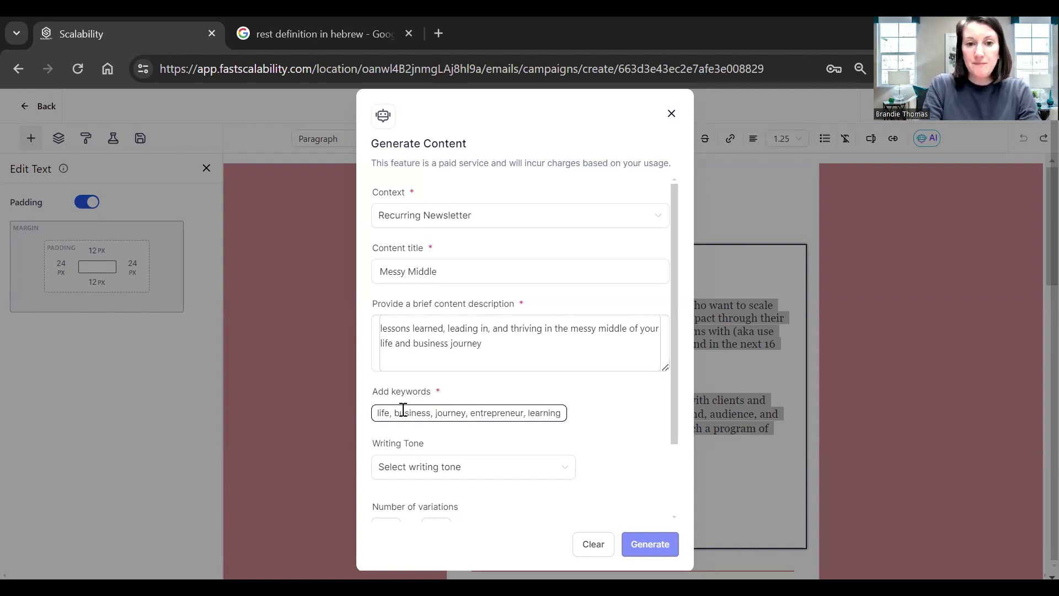
key("Return")
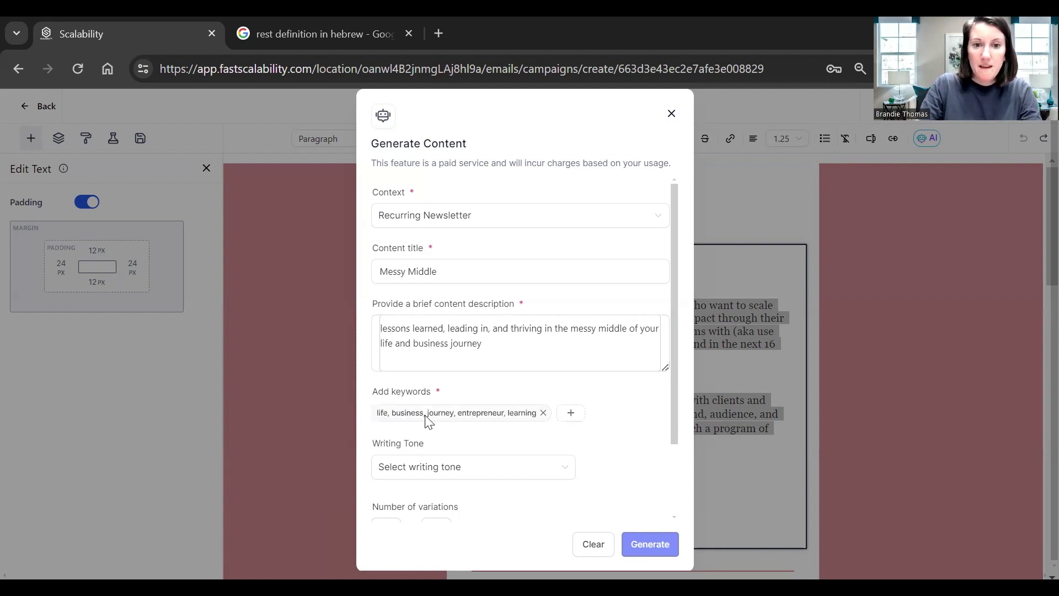
Add "business", "journey", "entrepreneur" and "learning" as four separate keywords
left_click(569, 414)
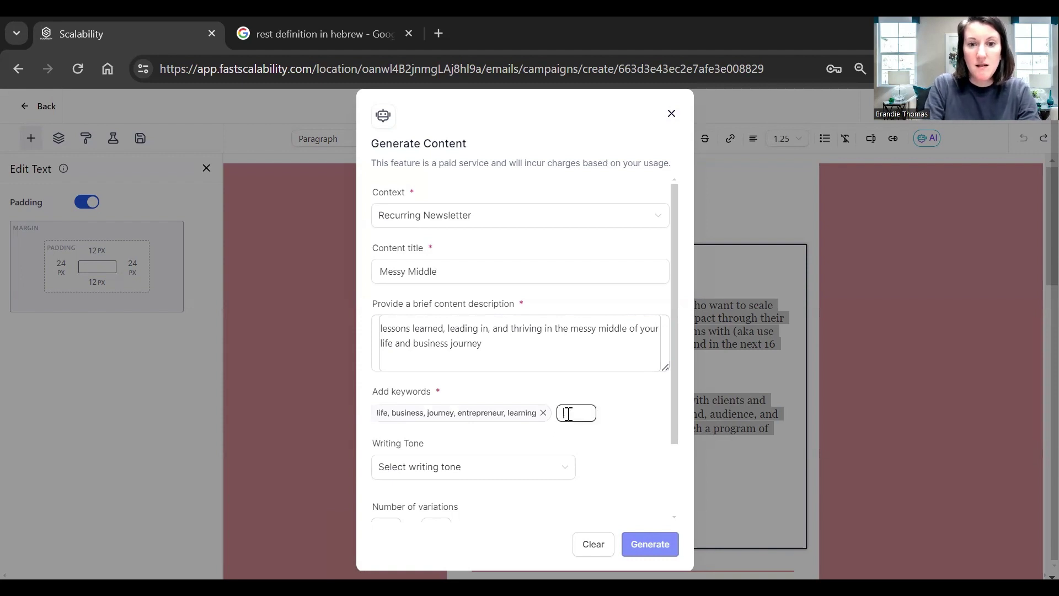
type("business")
key("Return")
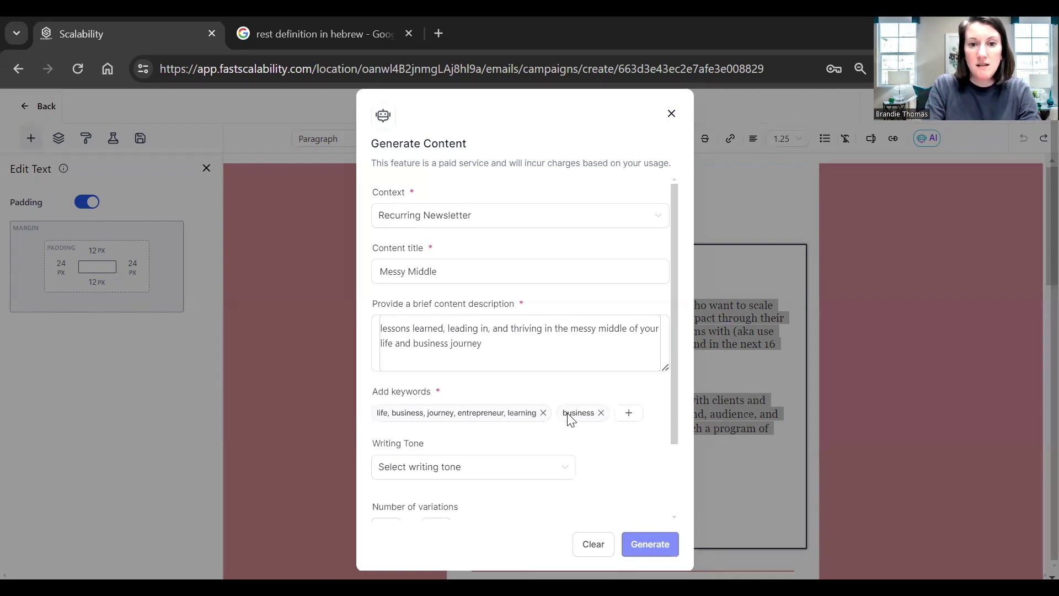
left_click(629, 412)
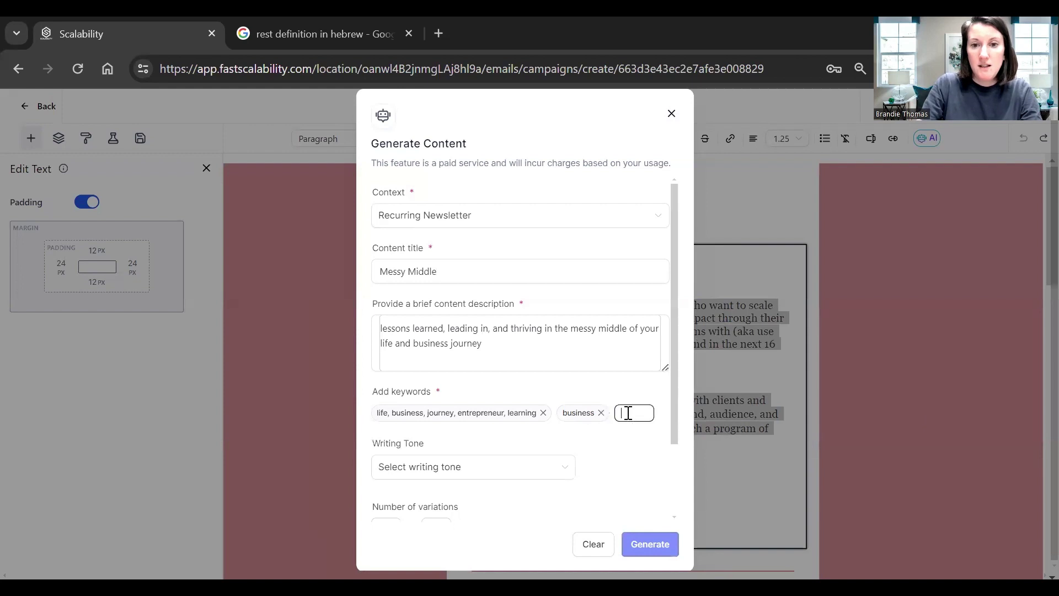
type("journey")
key("Return")
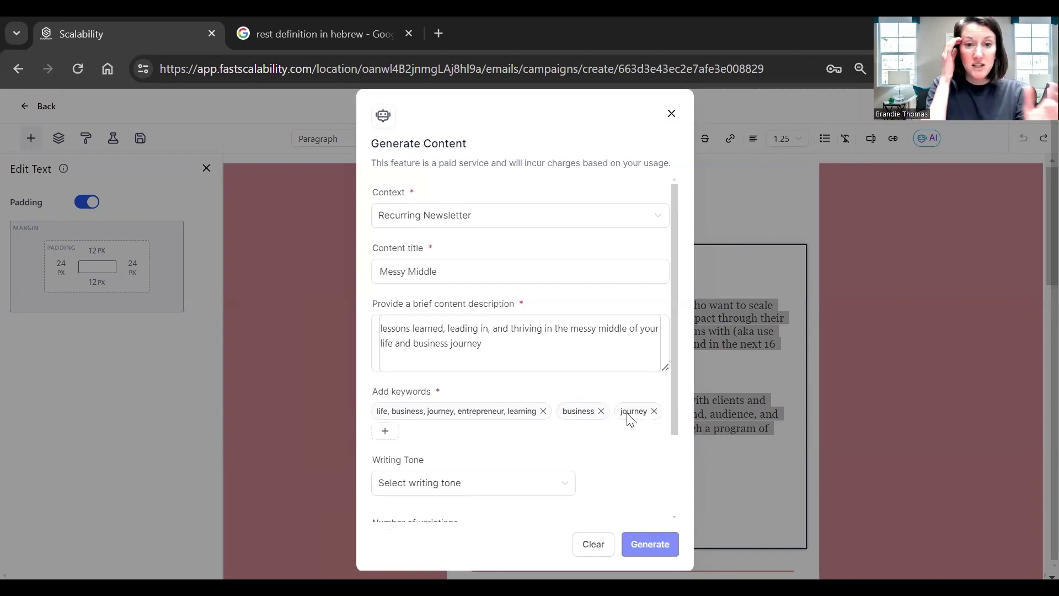
left_click(382, 434)
type("entrepreneur")
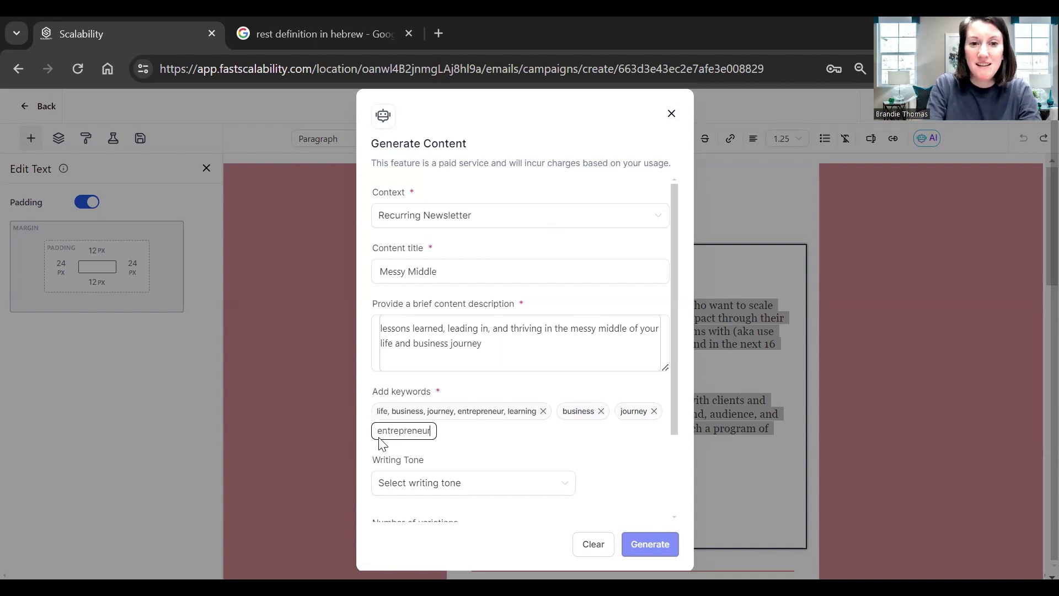
key("Return")
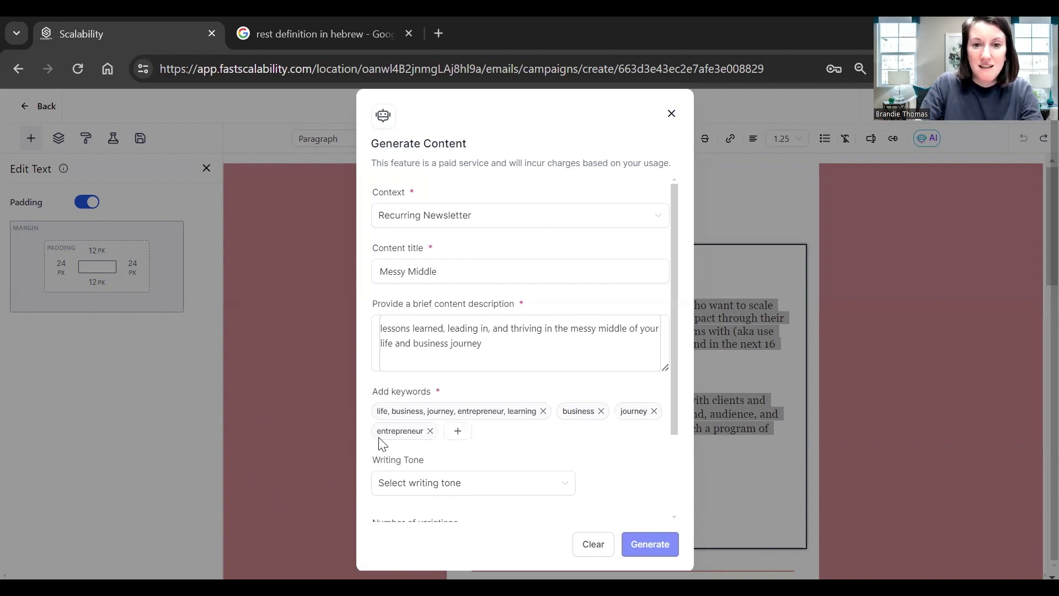
left_click(458, 430)
type("learning")
key("Return")
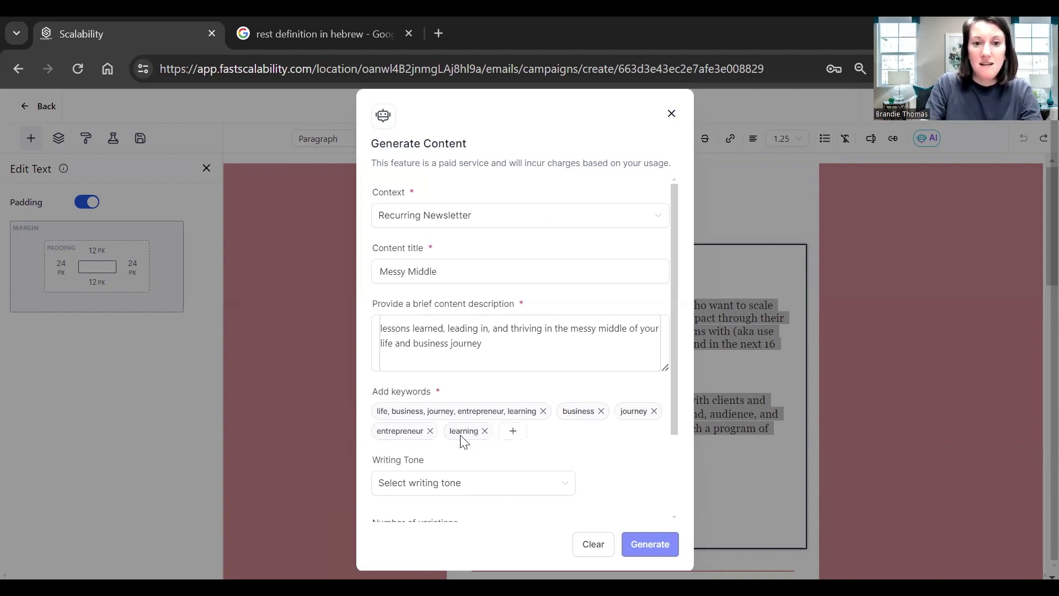
Remove the combined comma-separated keyword entry and add "life" as its own keyword
left_click(542, 411)
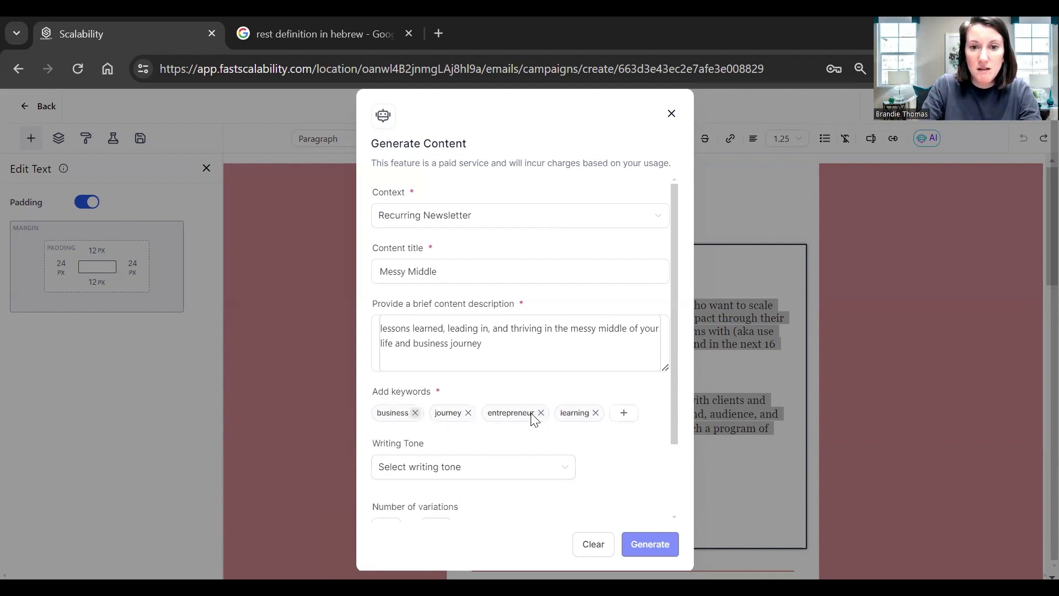
left_click(622, 413)
type("life")
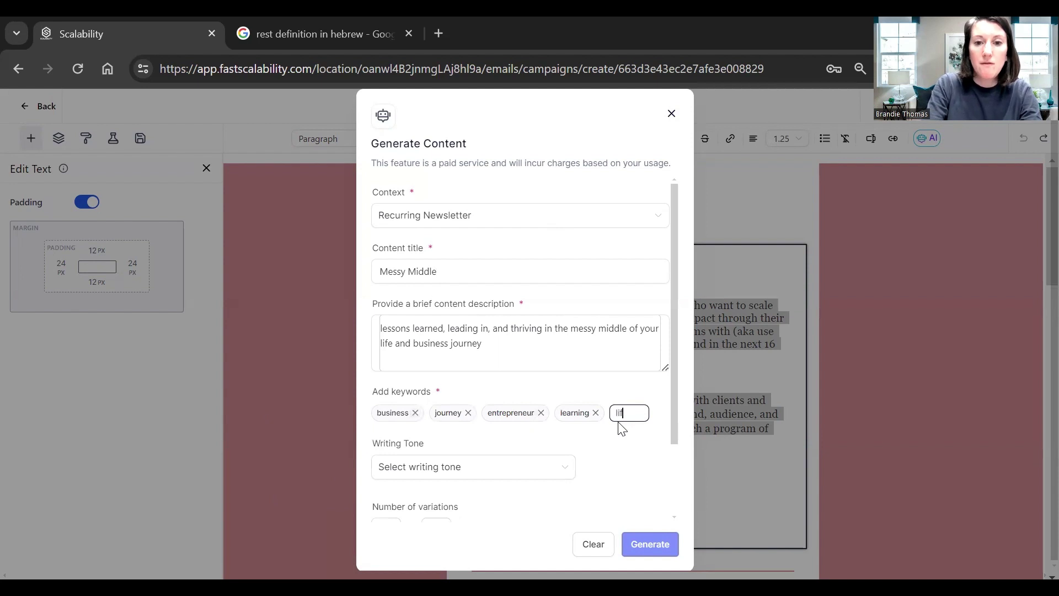
key("Return")
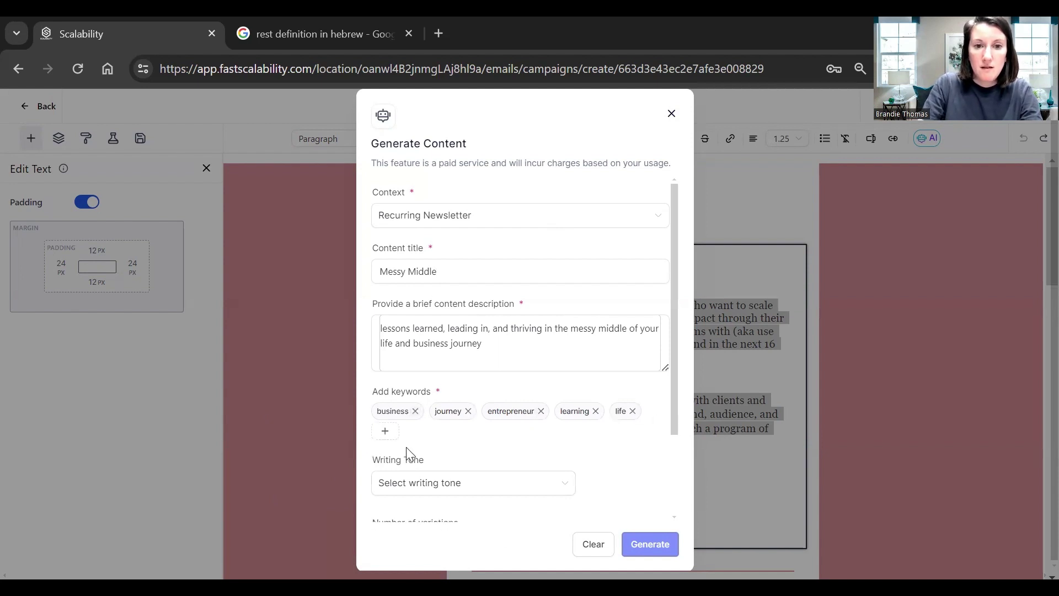
Try to add "business" as a keyword a second time
left_click(386, 432)
type("business")
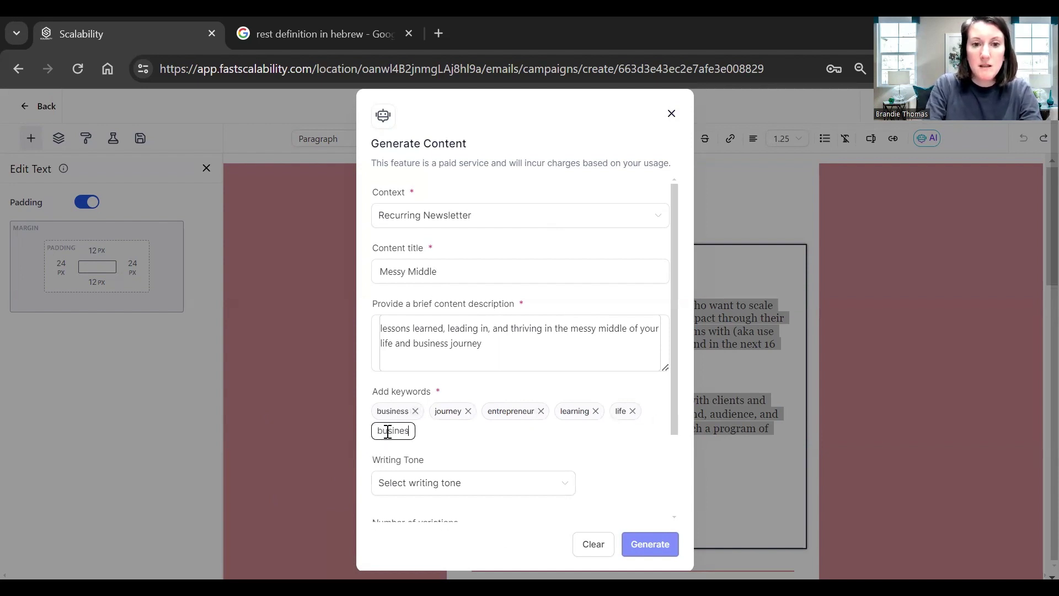
key("Return")
Add "God" and "Kingdom" as further keywords for the newsletter content
left_click(386, 432)
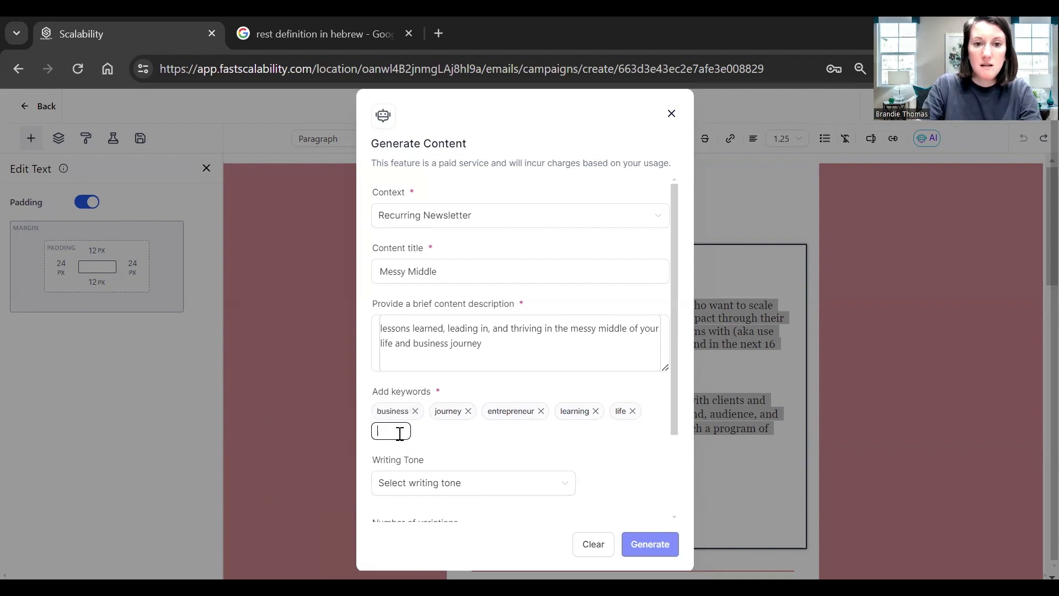
type("God")
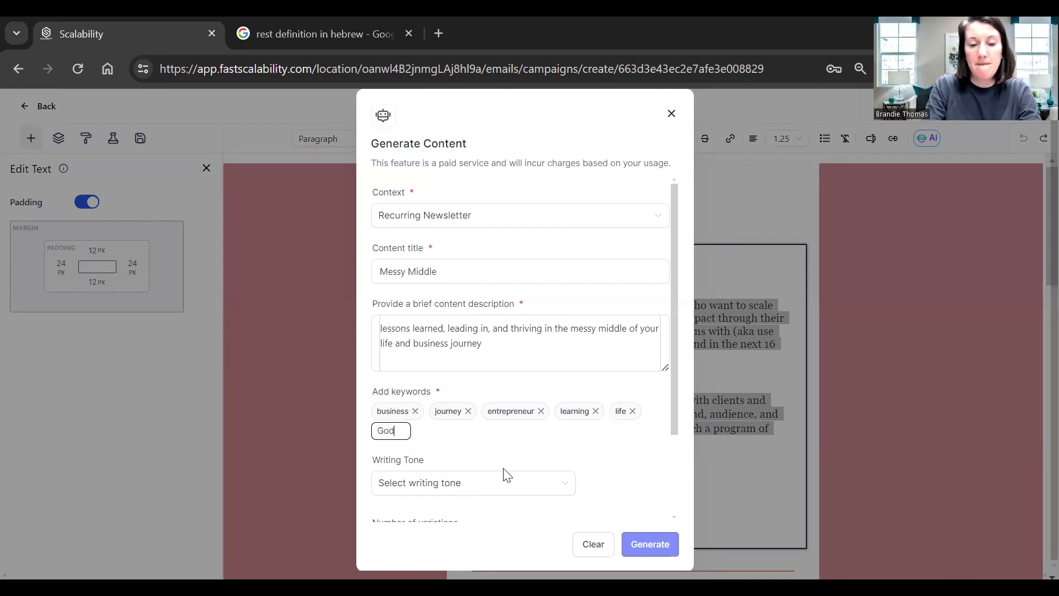
key("Return")
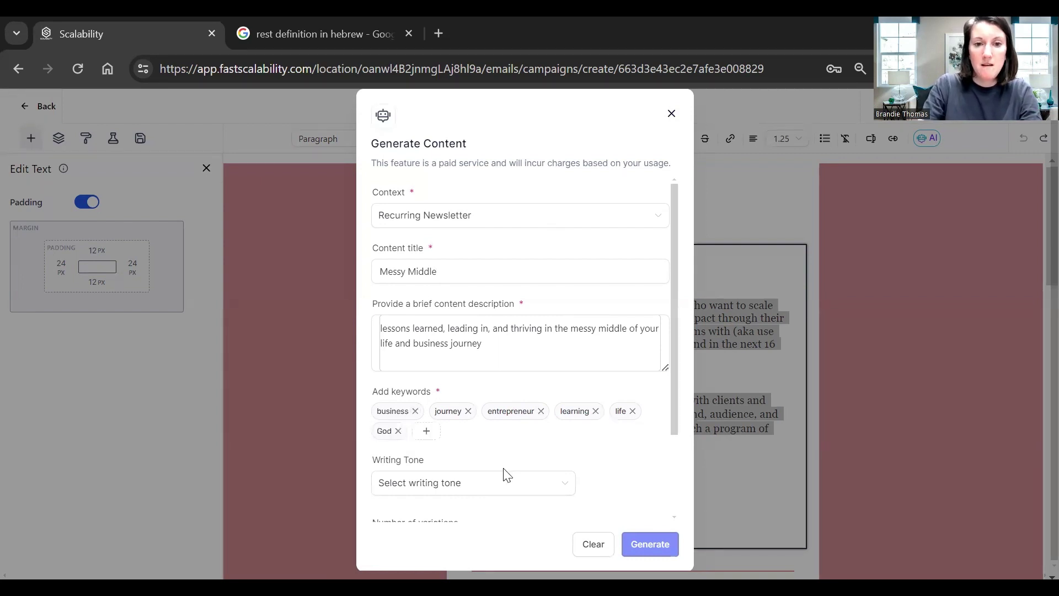
left_click(434, 438)
type("Kingdom")
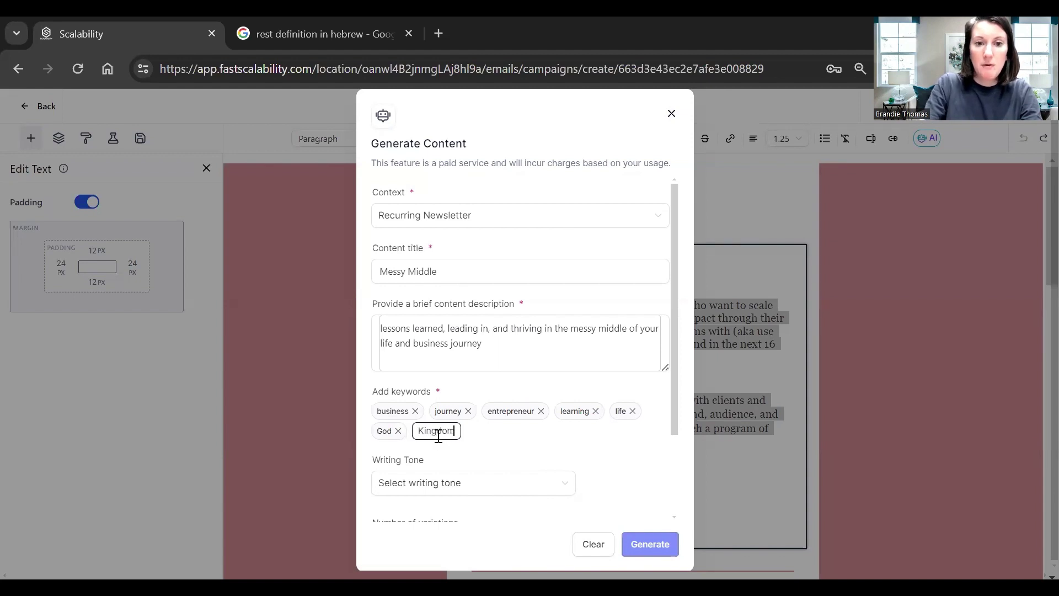
key("Return")
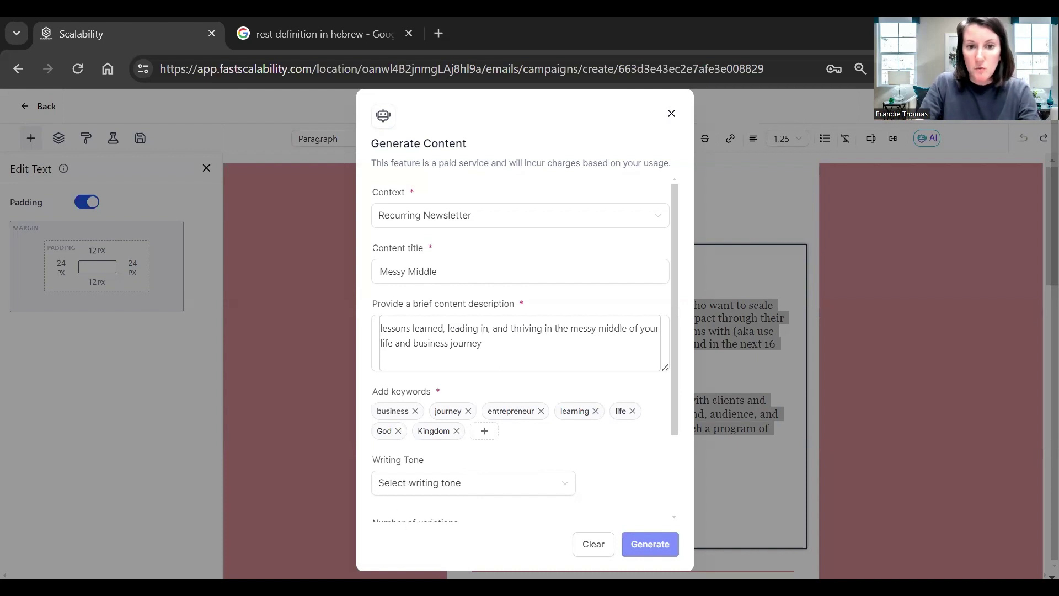
Set the writing tone of the generated content to Feminine
scroll(486, 459, "down", 2)
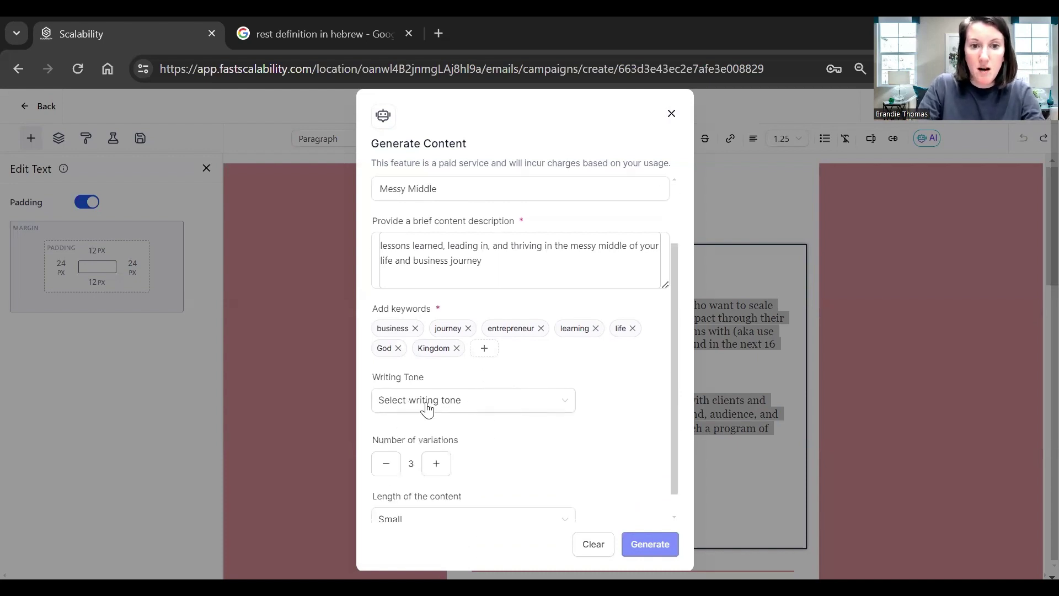
left_click(478, 409)
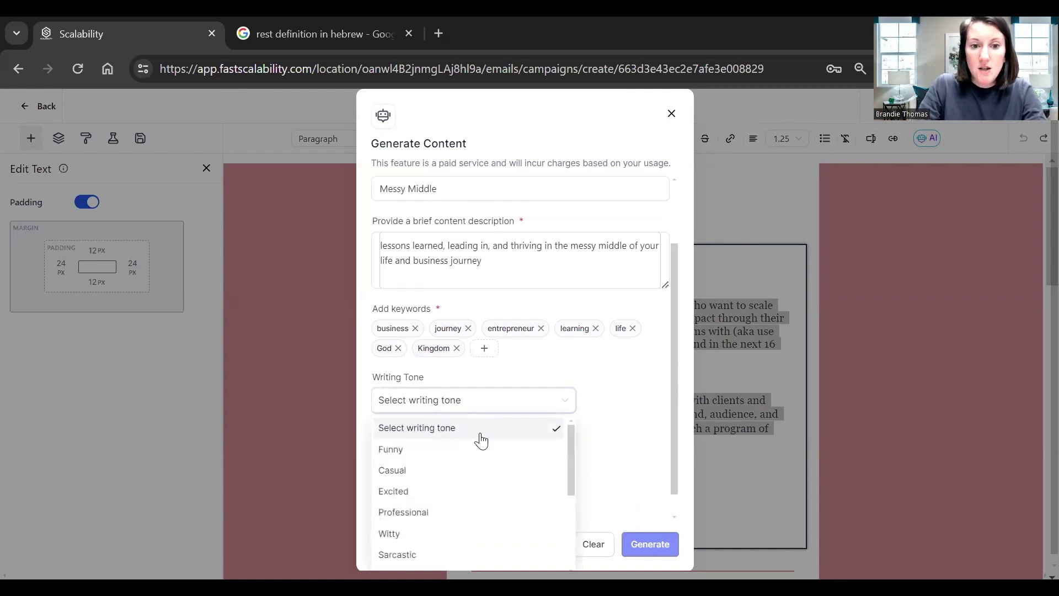
scroll(473, 477, "down", 2)
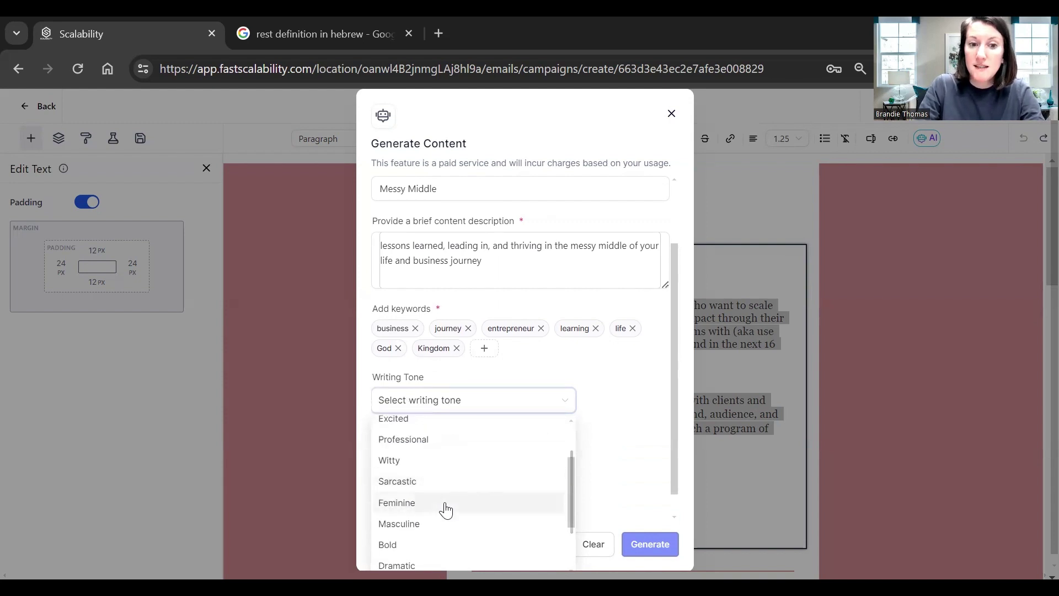
scroll(442, 506, "down", 2)
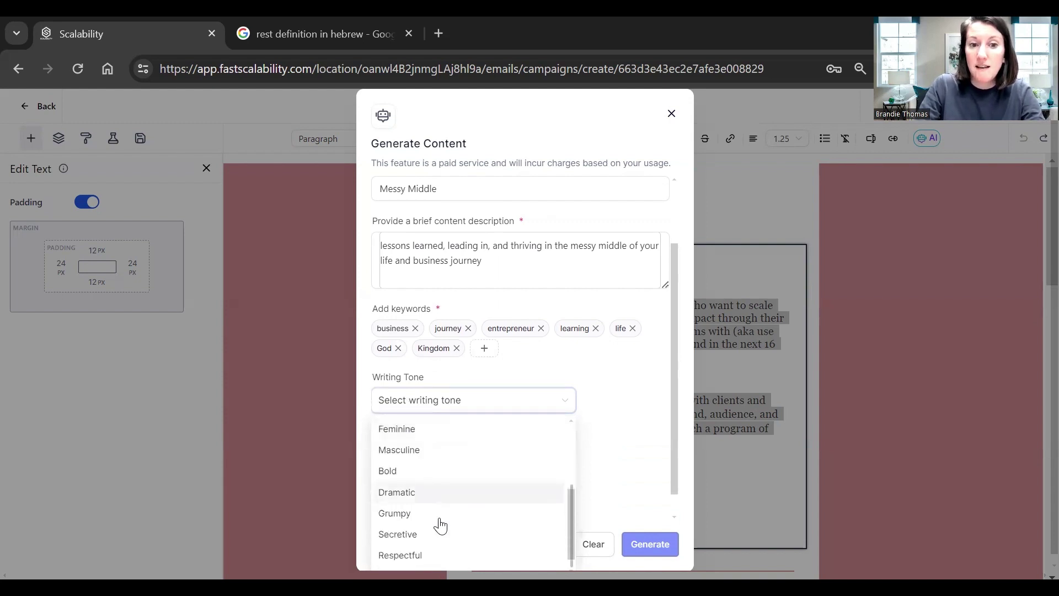
left_click(416, 433)
Check the content length options, keep Small, and generate three variations of the newsletter content
scroll(527, 490, "down", 1)
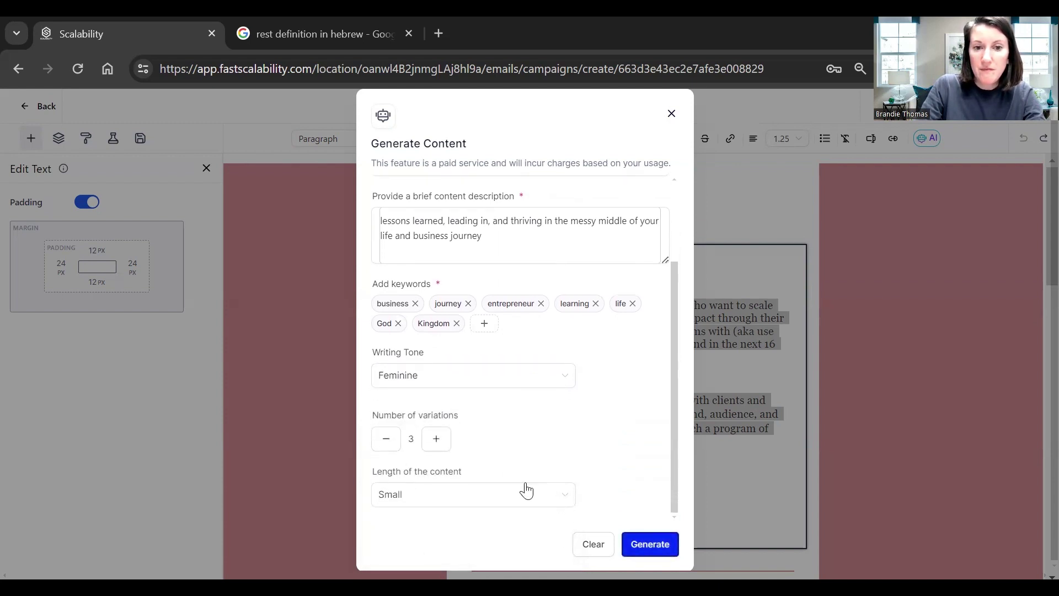
left_click(558, 502)
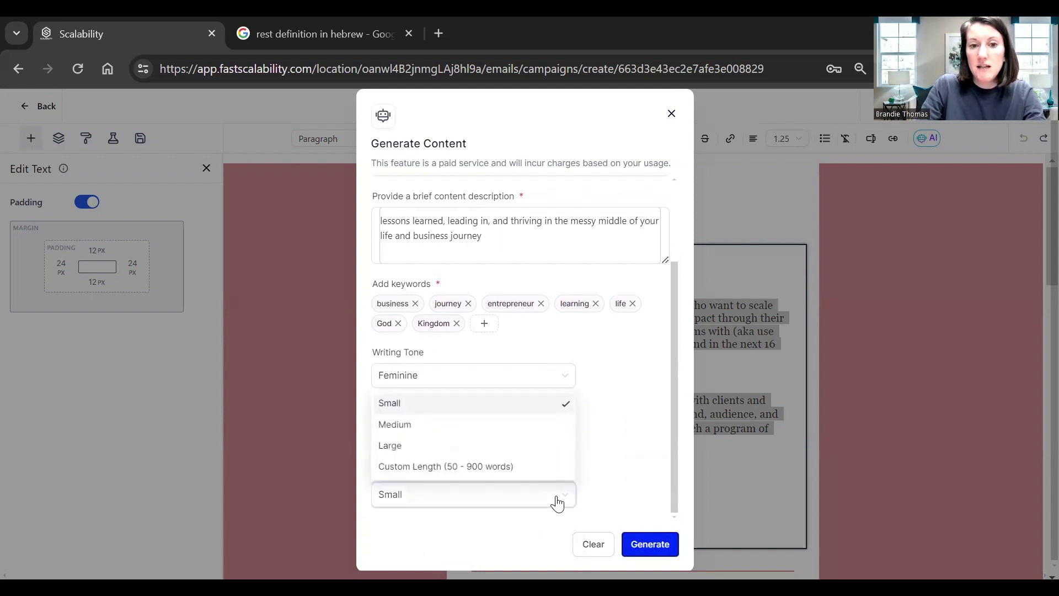
left_click(601, 496)
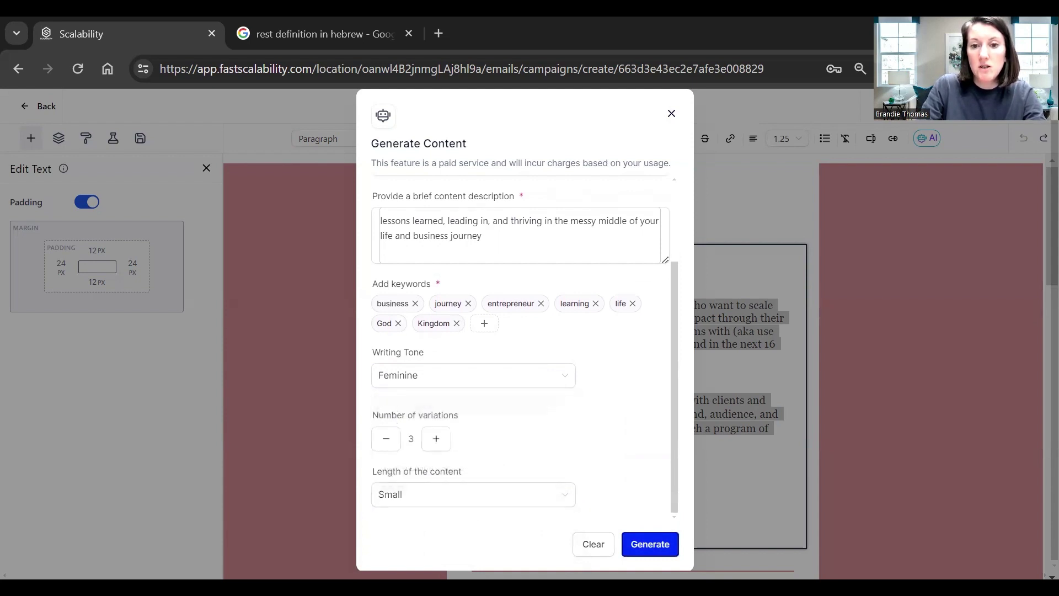
left_click(651, 545)
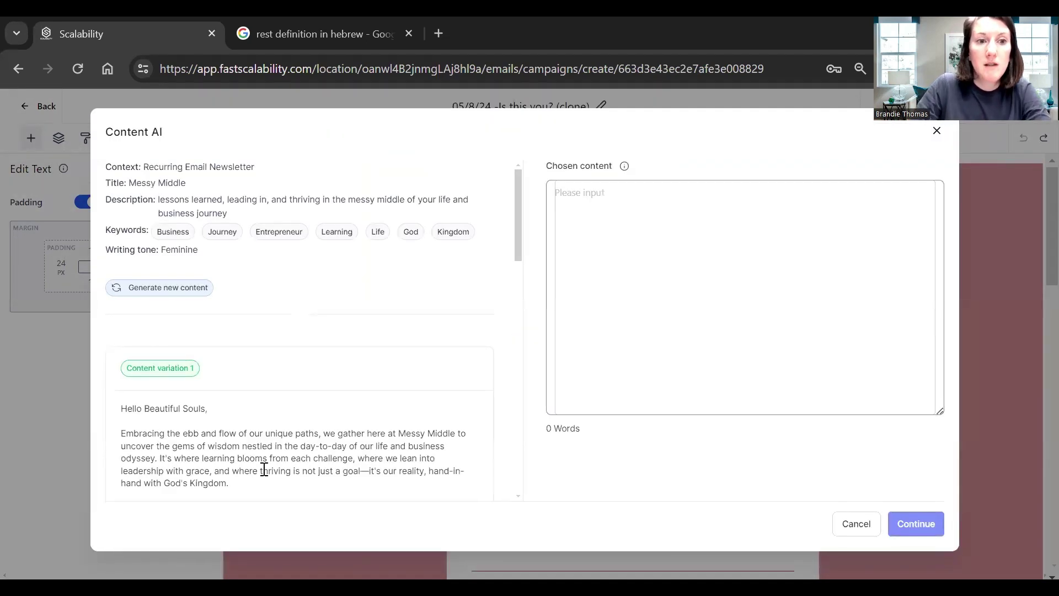
Review the generated variations, copy all of content variation 3 into the chosen content, and insert it into the email body
left_click_drag(522, 232, 511, 390)
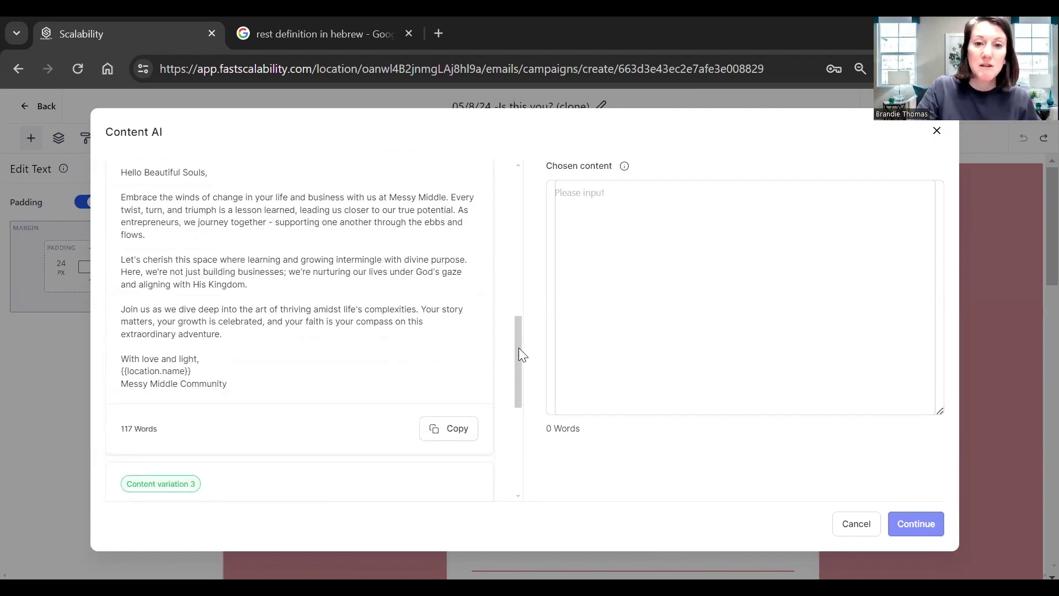
left_click_drag(518, 348, 513, 439)
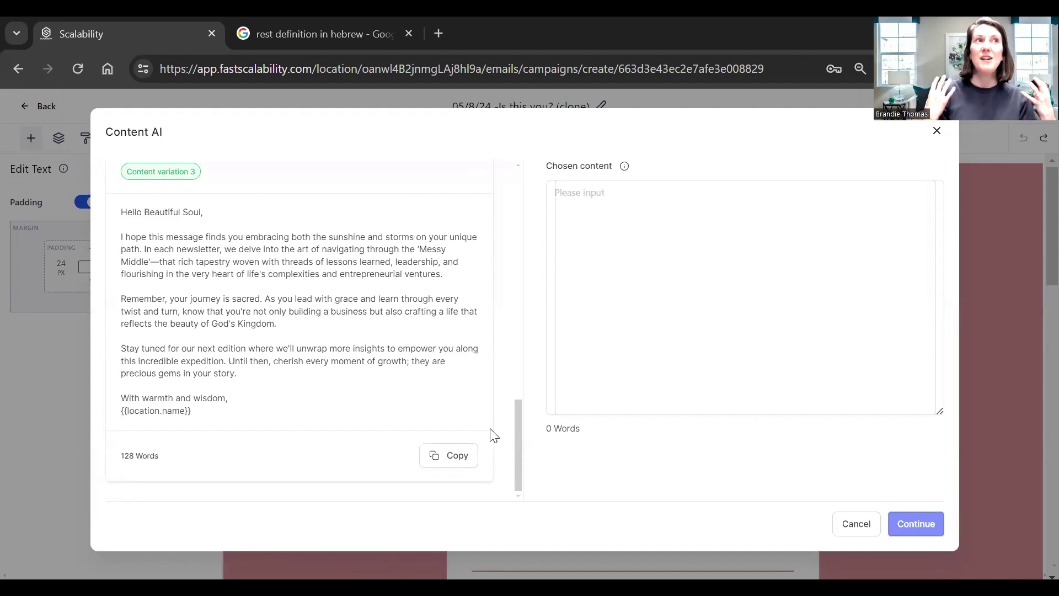
left_click_drag(267, 418, 122, 223)
key("ctrl+c")
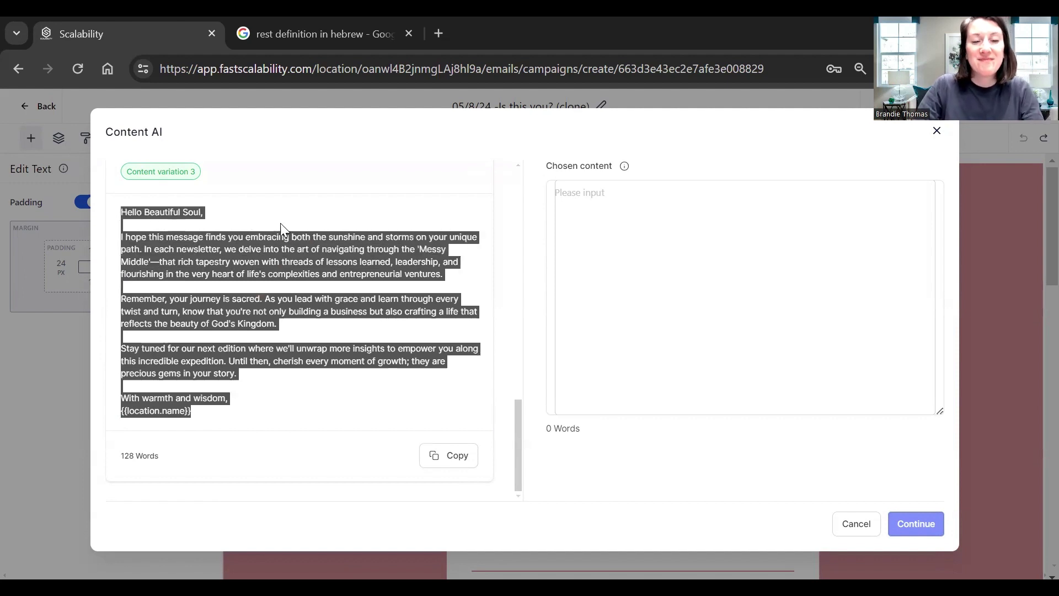
left_click(638, 220)
key("ctrl+v")
left_click(871, 126)
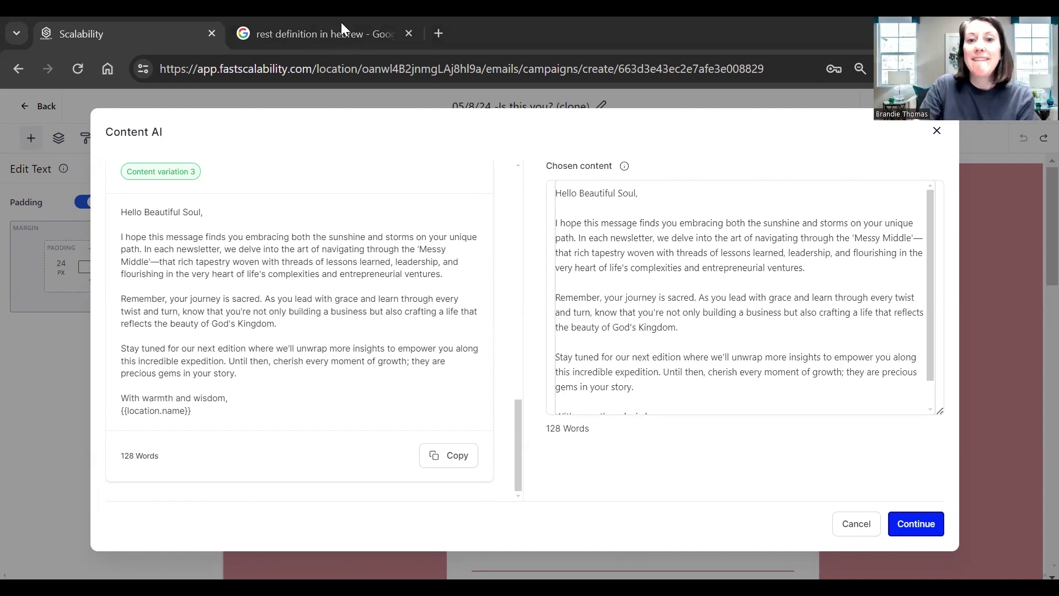
left_click(643, 260)
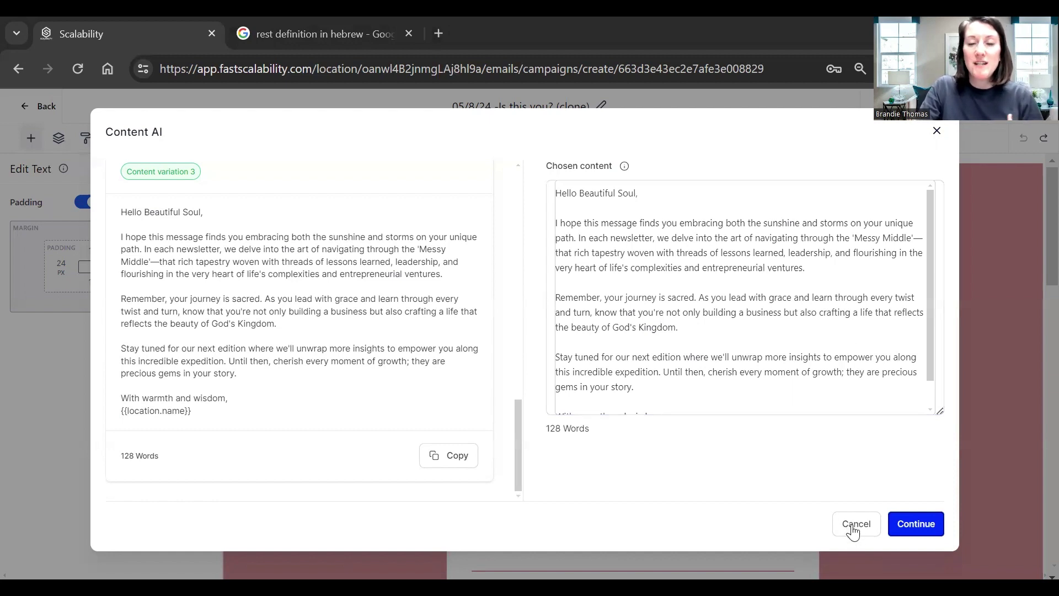
left_click(916, 524)
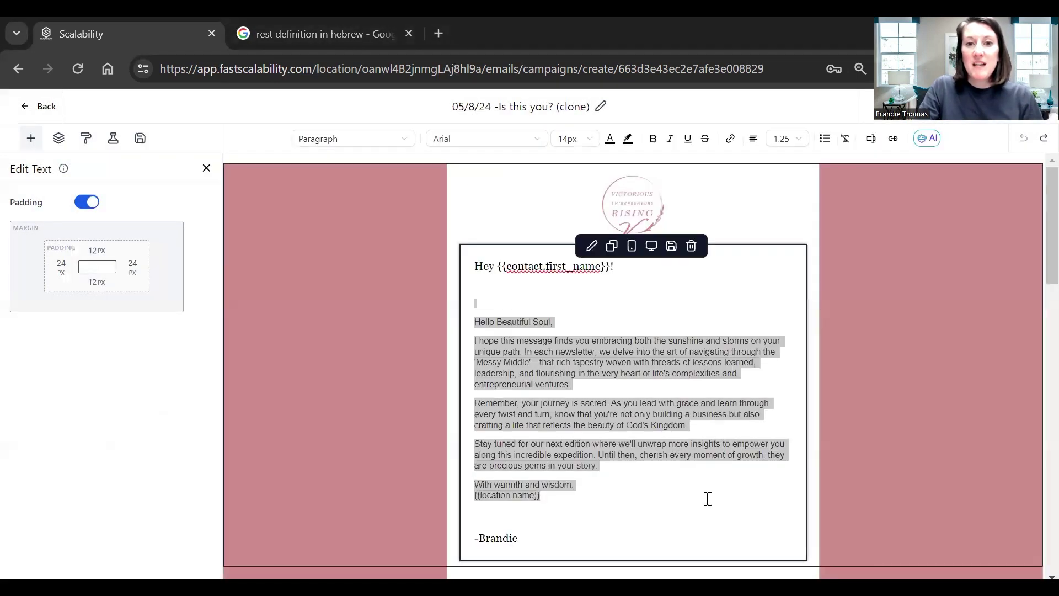
left_click(707, 499)
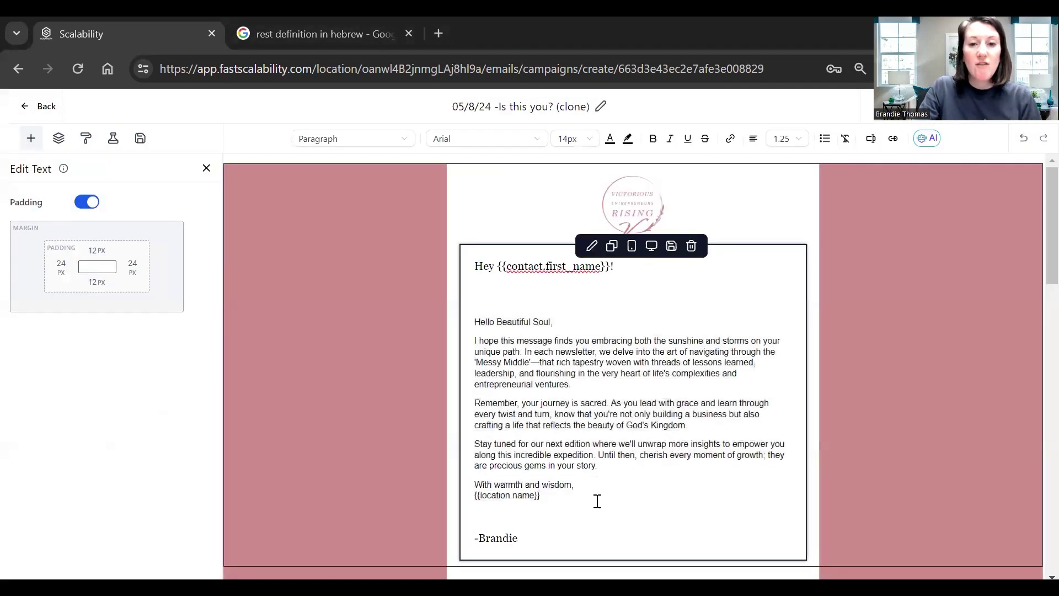